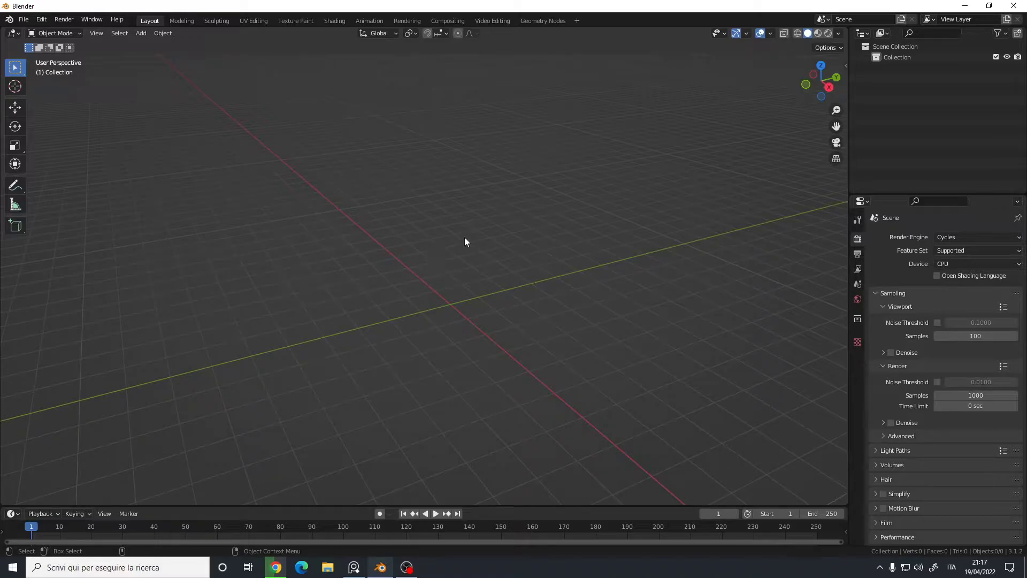
Step: Add a cube to the scene and frame it in the view
middle_drag(464, 240, 456, 246)
key(shift+a)
mouse_move(484, 249)
click(535, 256)
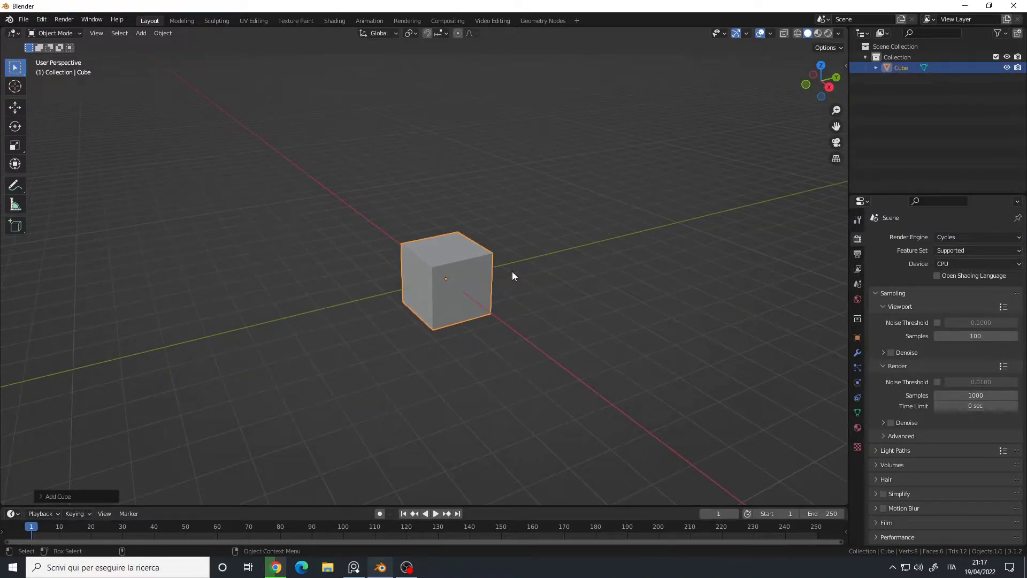
alt+drag(512, 271, 438, 265)
key(f)
scroll(450, 264, down, 7)
Step: Stretch the cube taller along Z and apply its rotation and scale
key(s)
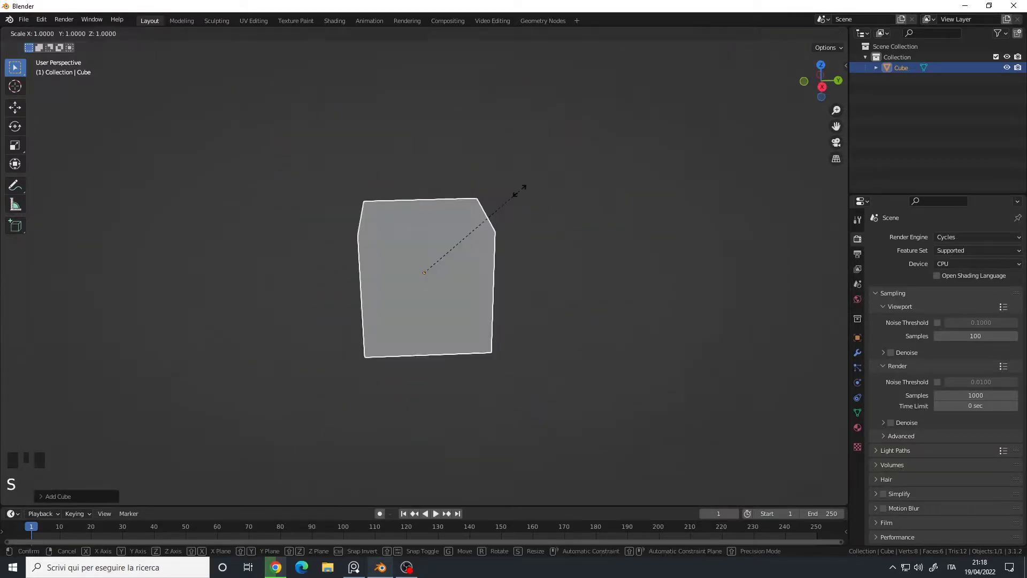
key(z)
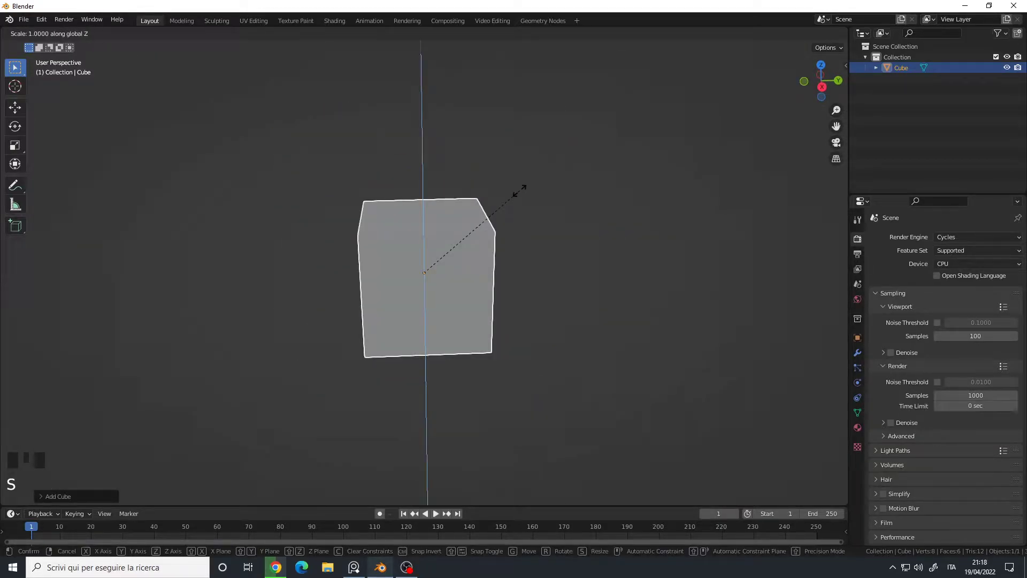
click(667, 80)
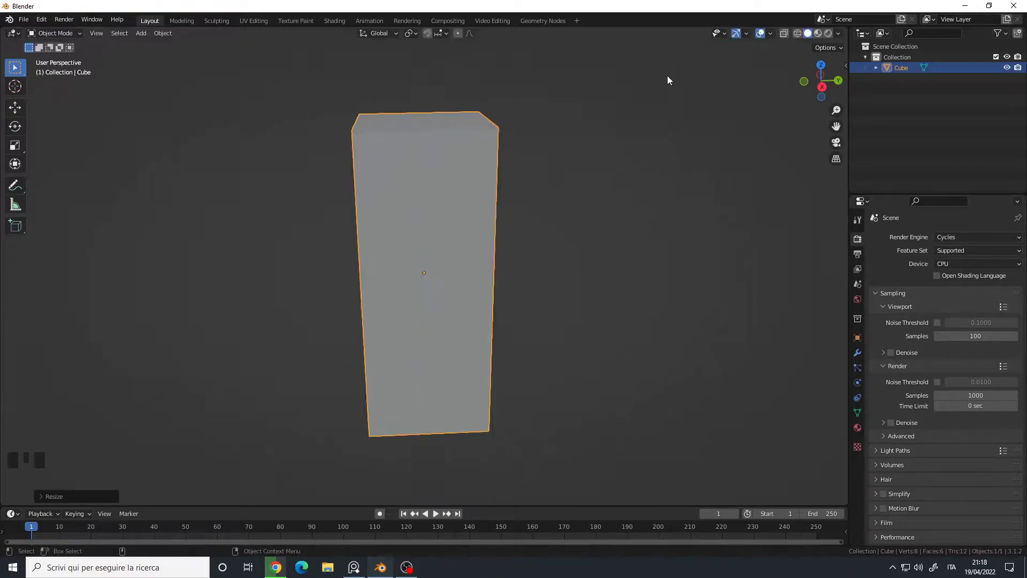
alt+drag(667, 75, 509, 216)
scroll(502, 229, down, 2)
key(ctrl+a)
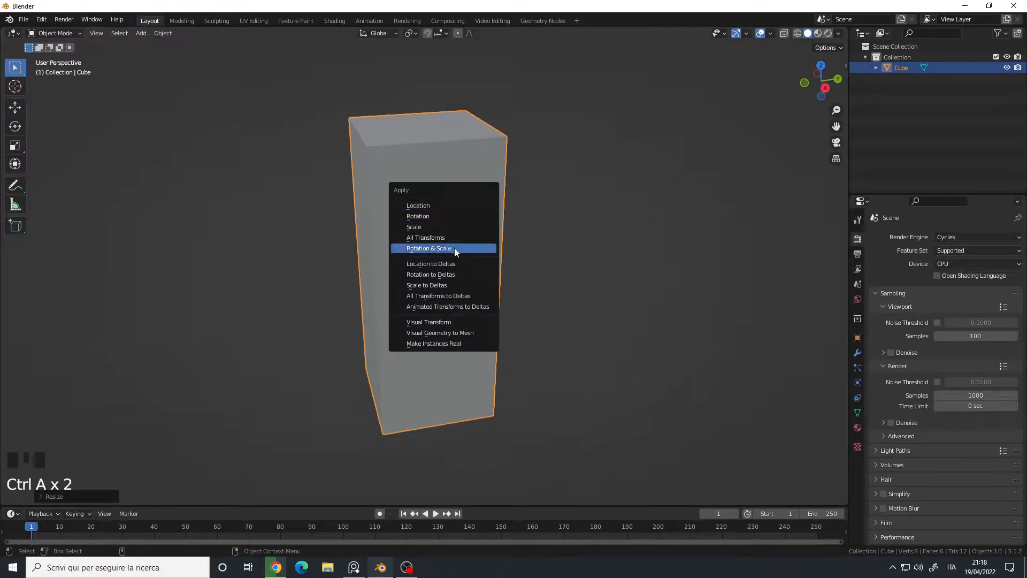
click(454, 248)
Step: Resize the block along X and Y, then apply rotation and scale again
alt+middle_click(454, 248)
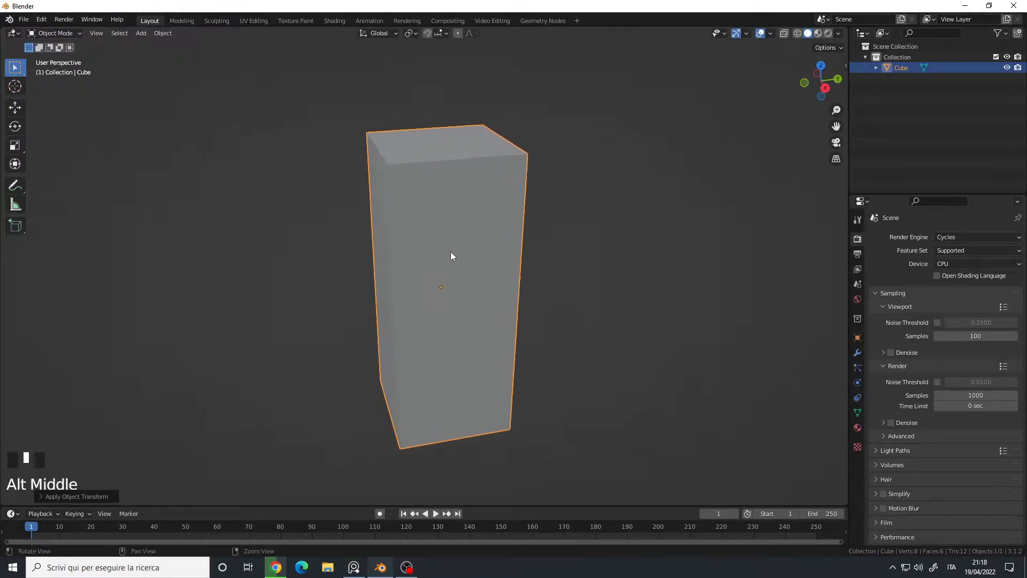
alt+drag(451, 256, 559, 233)
scroll(534, 278, up, 2)
key(s)
key(x)
click(615, 332)
key(s)
key(y)
click(566, 285)
key(ctrl+a)
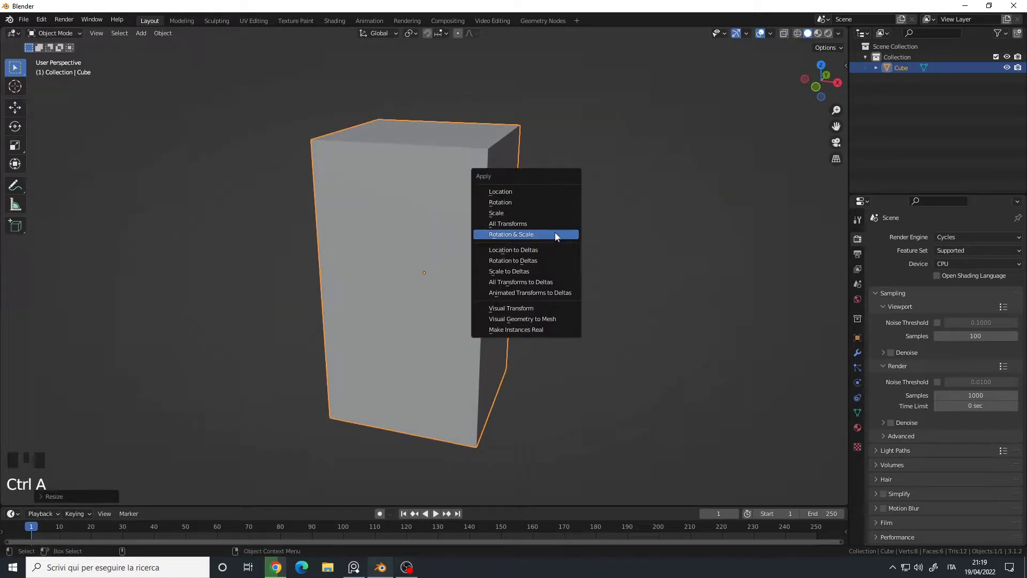
click(548, 234)
alt+drag(504, 249, 440, 249)
Step: View the block from the front in Edit Mode with all vertices deselected
key(KP_1)
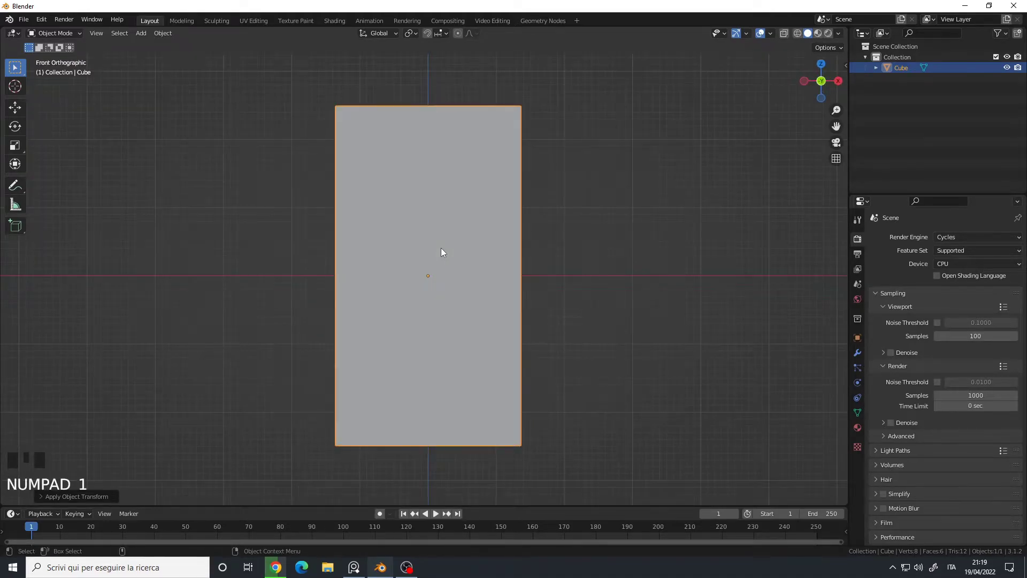
scroll(428, 235, down, 1)
key(Tab)
alt+middle_click(441, 257)
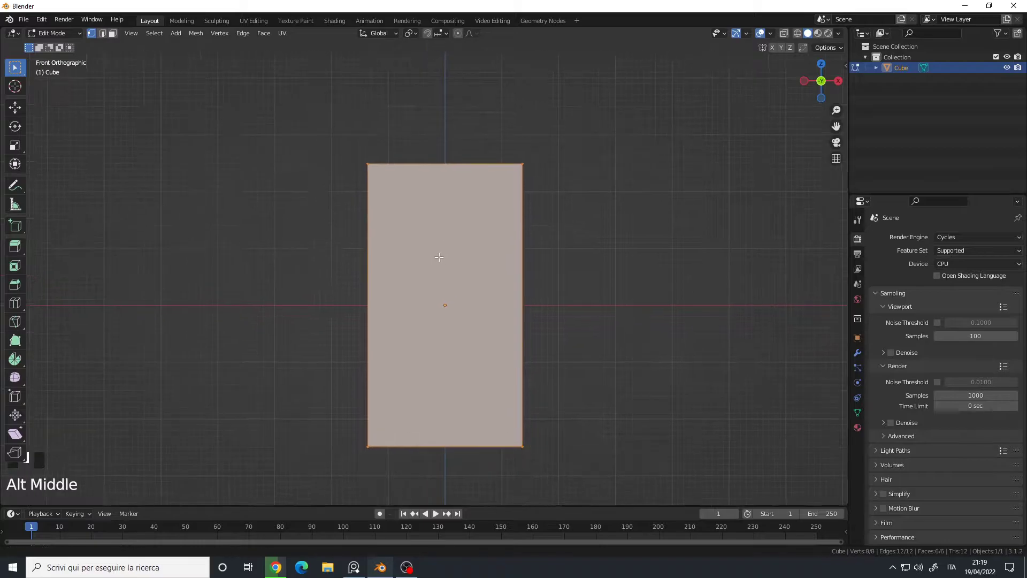
alt+middle_click(438, 255)
key(a)
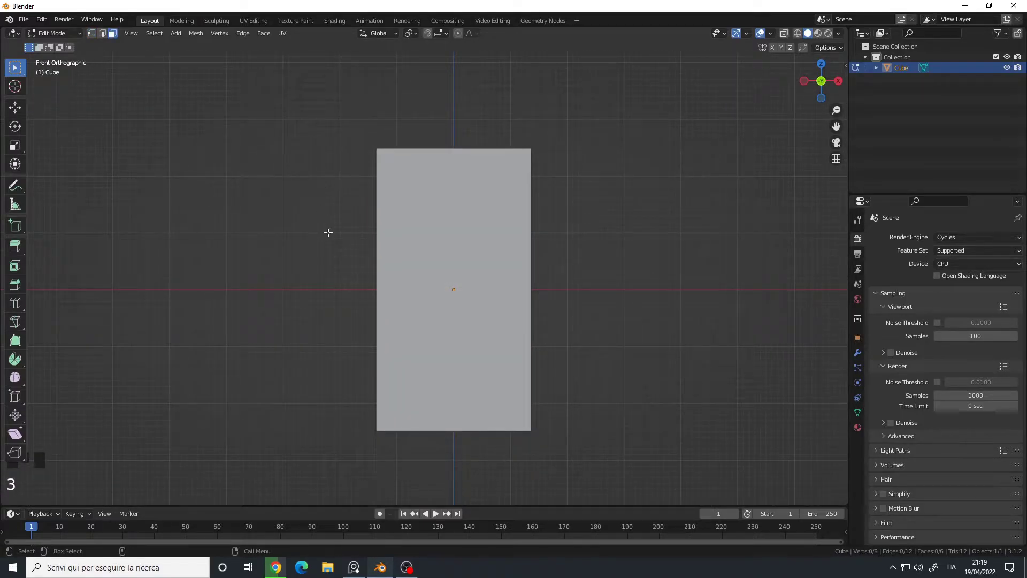
Step: Draw a cut-through knife line diagonally across the block's upper-left corner
key(k)
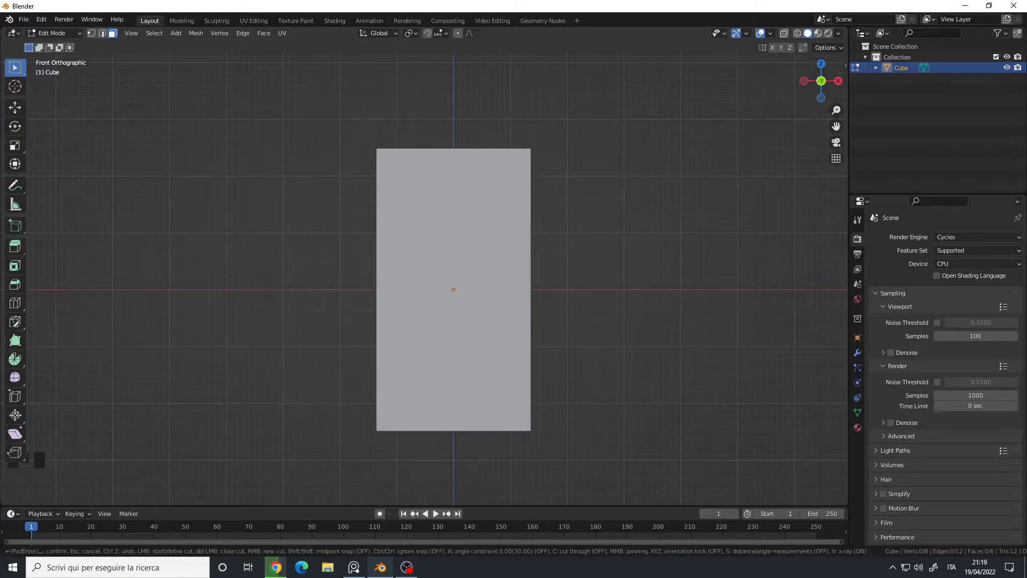
key(Escape)
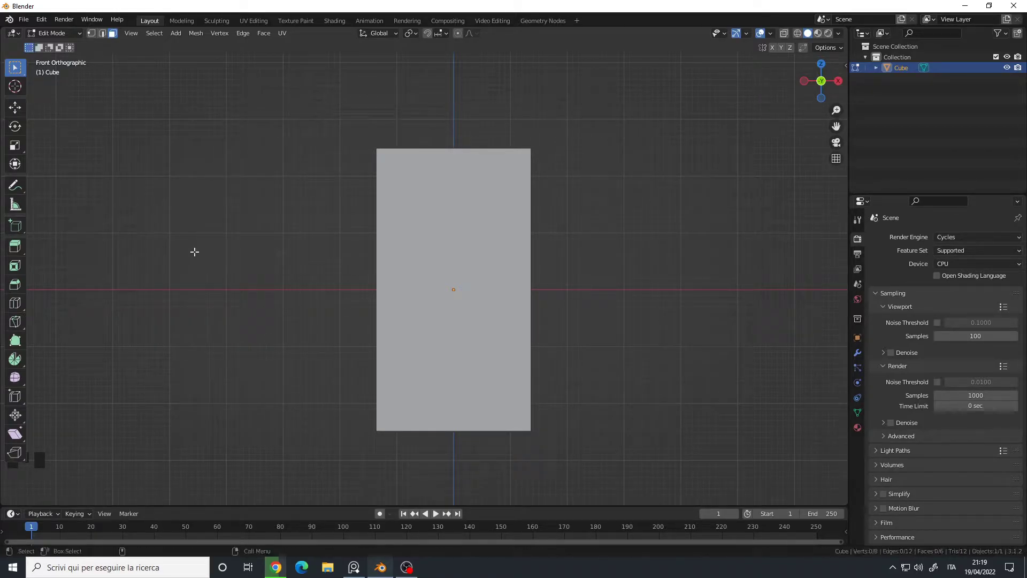
click(15, 322)
key(z)
key(z)
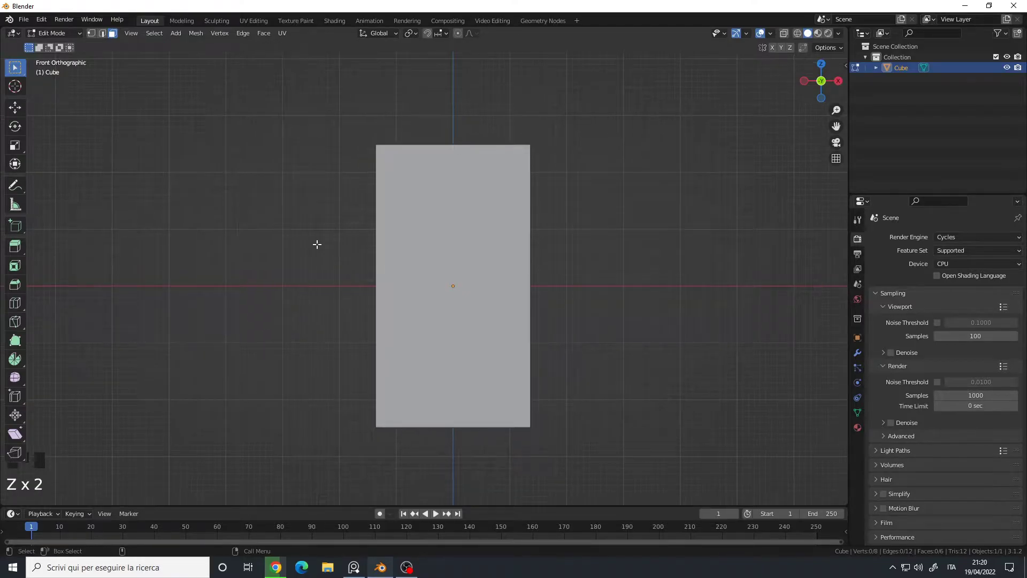
key(k)
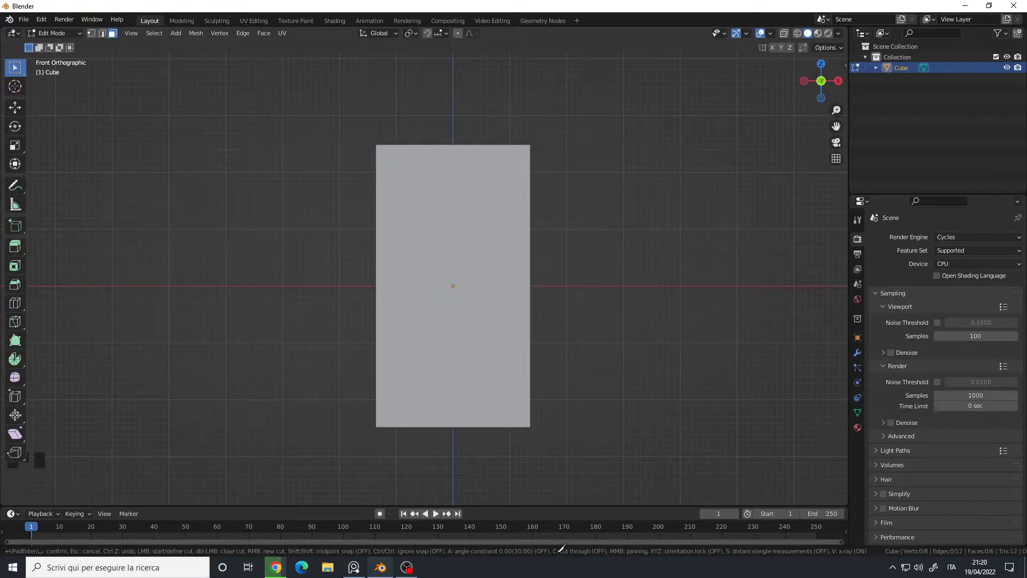
key(c)
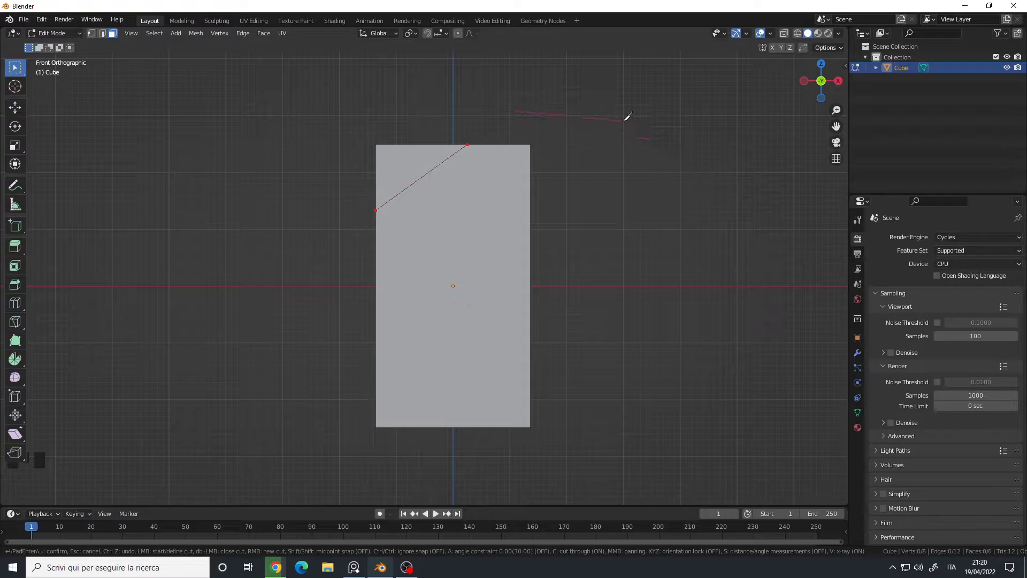
Step: Commit the angled knife cut and pick out the new triangle face at the corner
key(Return)
alt+drag(544, 218, 435, 223)
click(416, 216)
click(379, 209)
click(379, 174)
alt+drag(379, 174, 396, 289)
click(342, 214)
key(g)
click(343, 212)
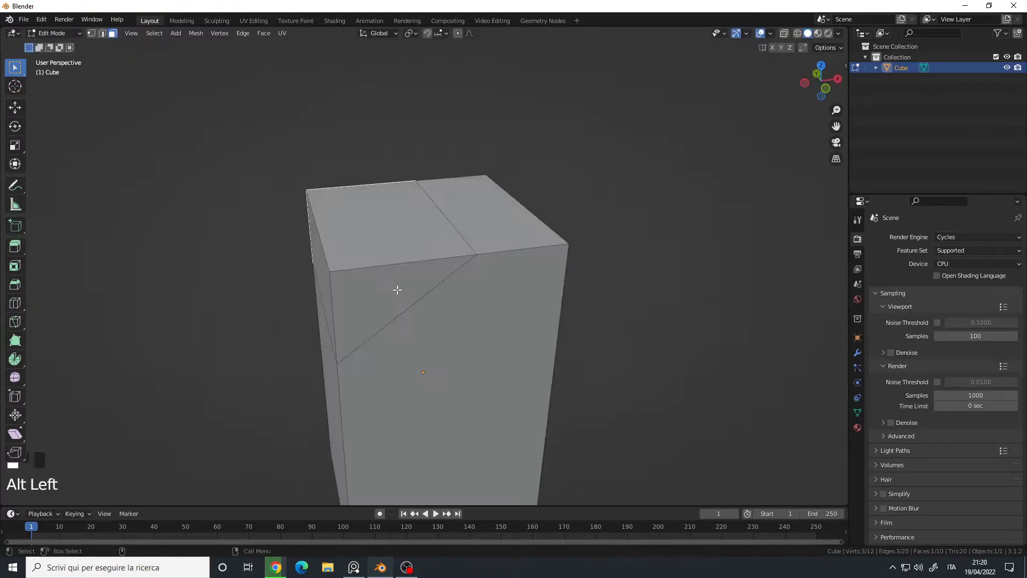
Step: Select the four corner faces (front and back triangles, top, left) and delete them
click(369, 225)
click(332, 272)
alt+drag(333, 272, 360, 275)
click(370, 291)
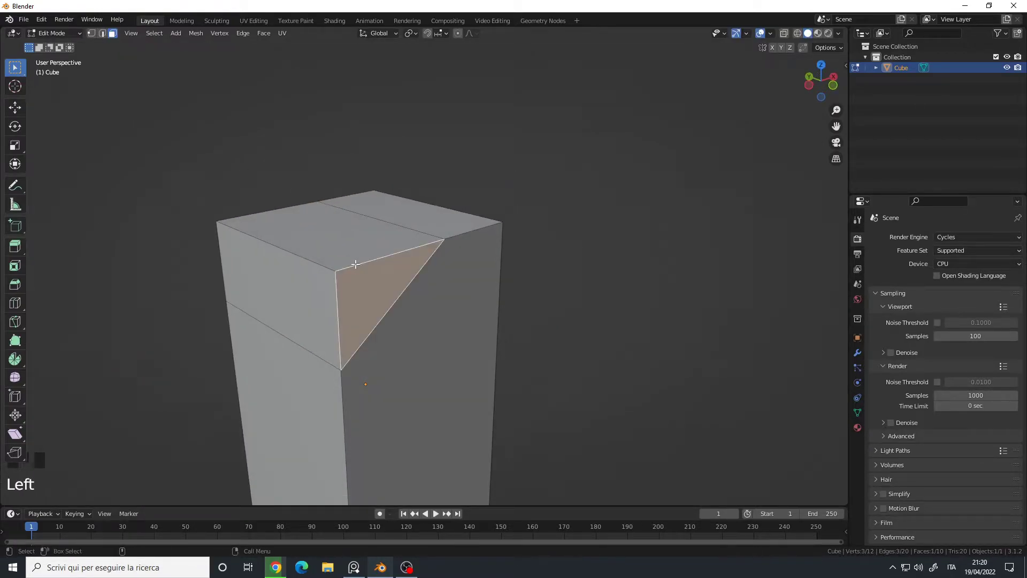
shift+click(321, 235)
shift+click(256, 279)
alt+drag(256, 280, 332, 291)
alt+middle_drag(332, 291, 324, 229)
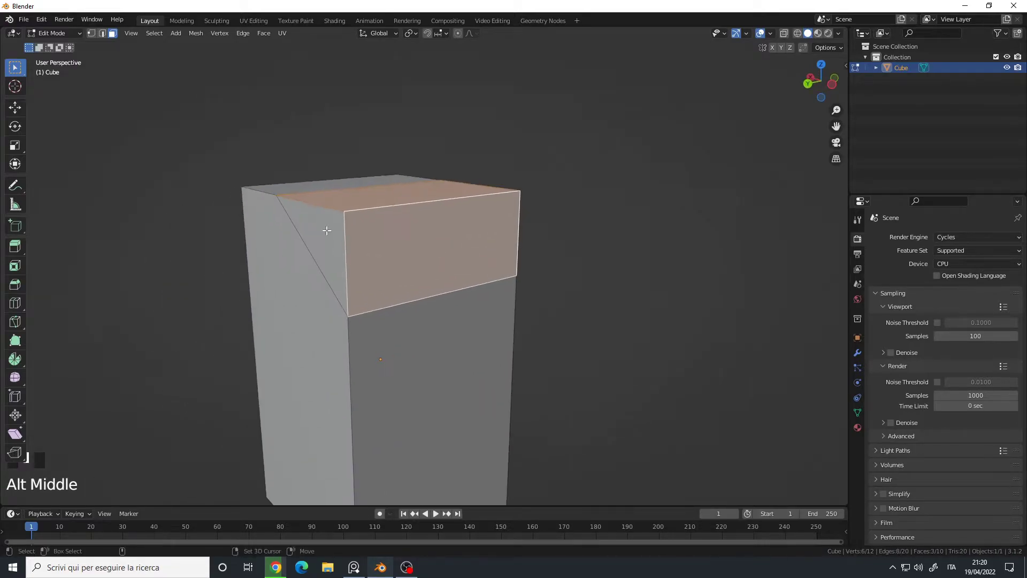
shift+click(328, 229)
key(Delete)
click(308, 242)
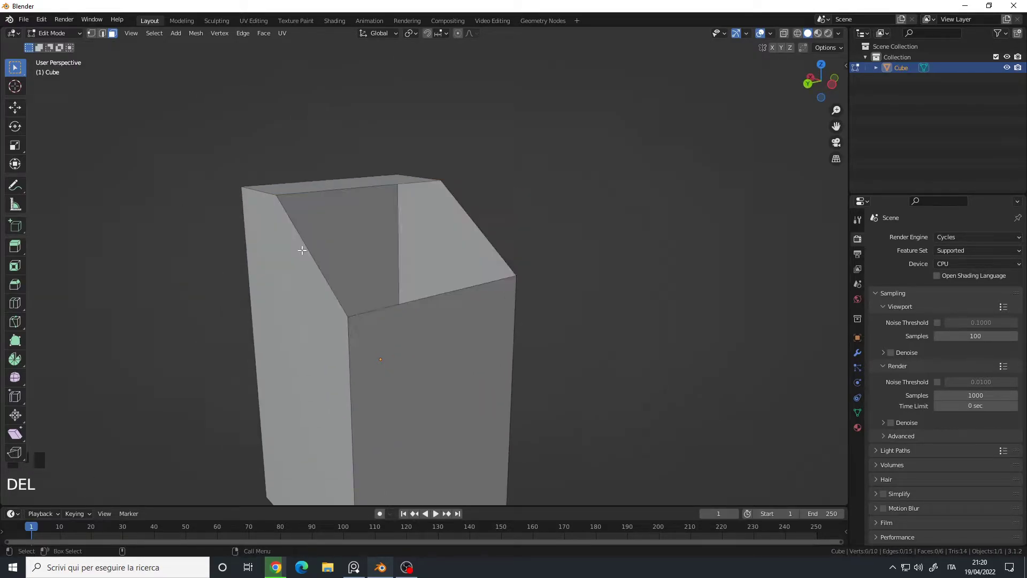
Step: Select the hole's boundary edge loop and fill it with one sloped face
mouse_move(298, 241)
alt+mouse_down()
mouse_move(419, 239)
mouse_move(297, 256)
alt+mouse_up()
scroll(297, 256, up, 3)
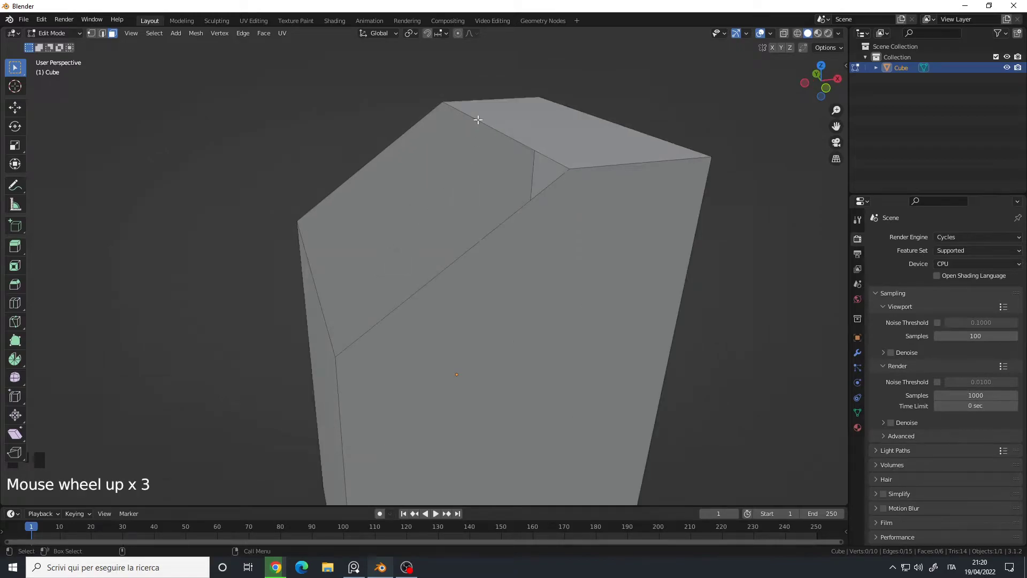
alt+drag(449, 185, 507, 119)
key(2)
alt+click(512, 118)
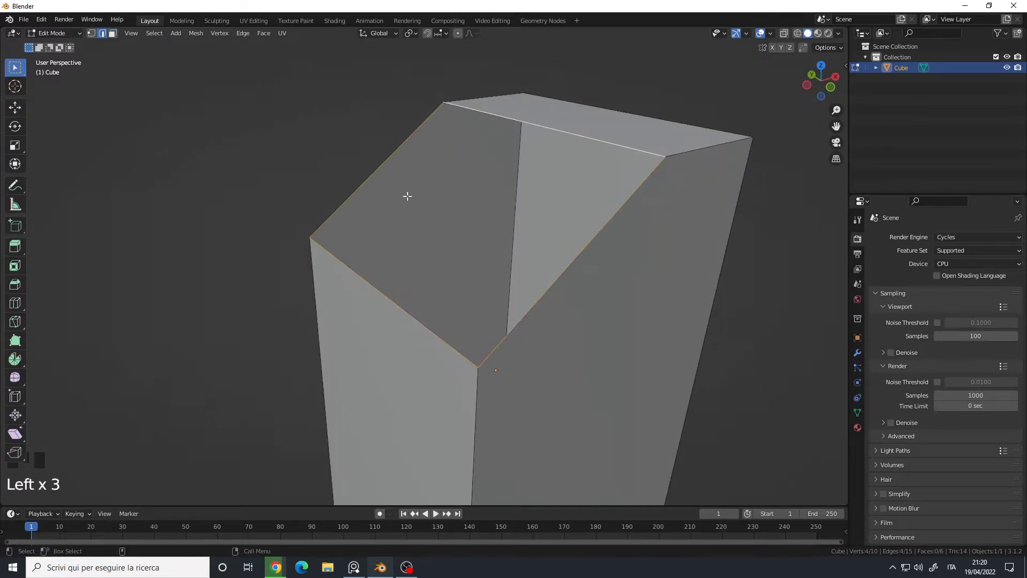
alt+middle_drag(408, 196, 335, 206)
alt+drag(335, 206, 428, 265)
key(f)
key(KP_Decimal)
key(alt+a)
scroll(375, 231, down, 4)
Step: In front view, start the knife tool with angle-step snapping
key(KP_1)
alt+middle_click(464, 289)
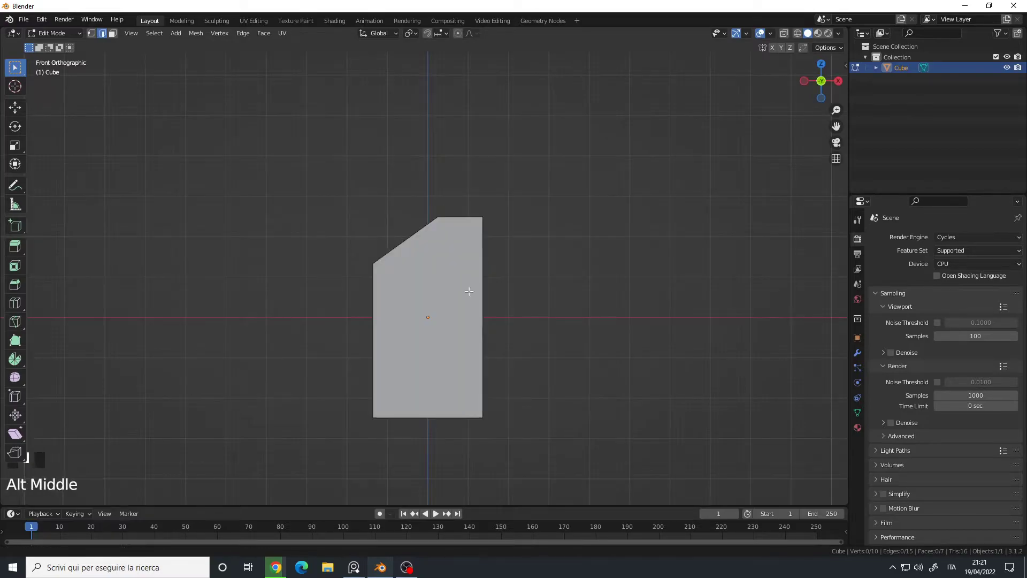
scroll(465, 266, up, 2)
key(k)
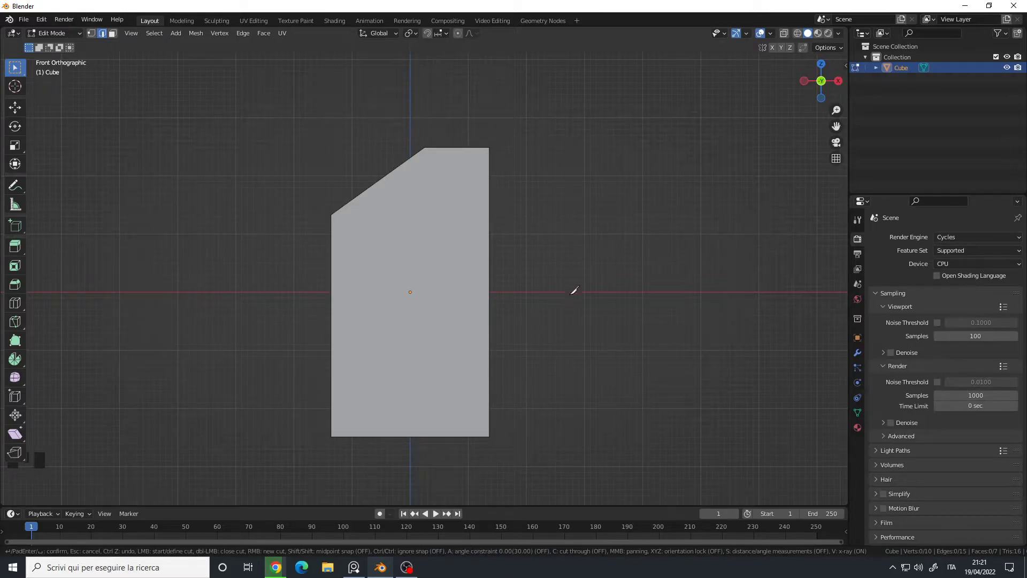
key(a)
Step: Draw cut-through X-ray cuts across the upper half and lower-left corner, and commit them
click(518, 228)
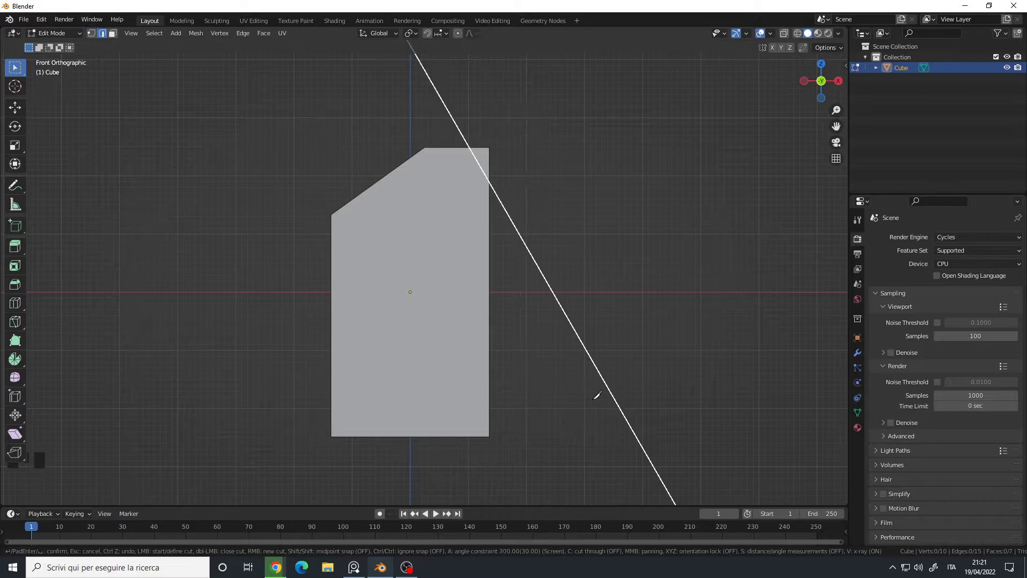
key(c)
key(v)
right_click(497, 317)
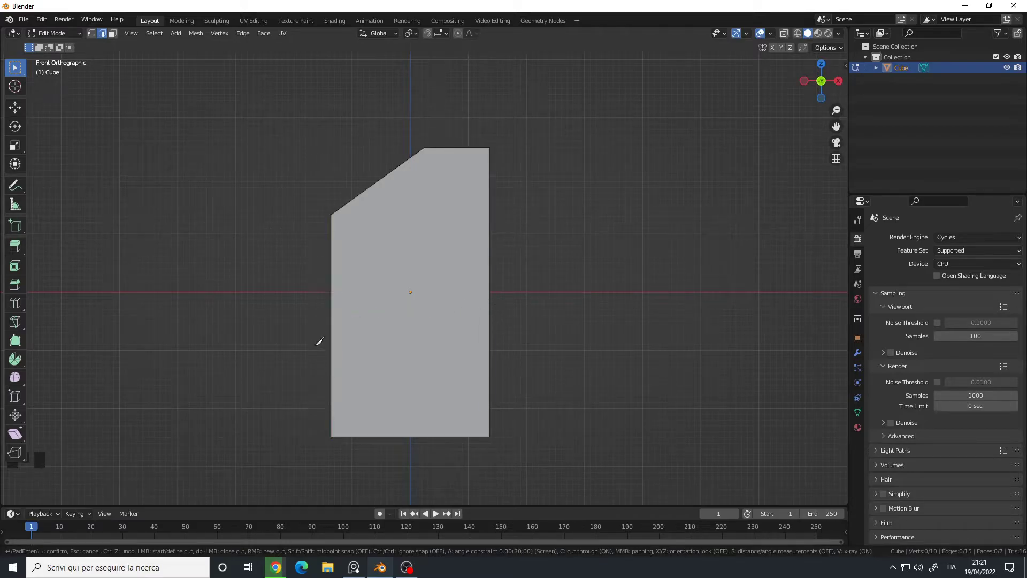
click(331, 352)
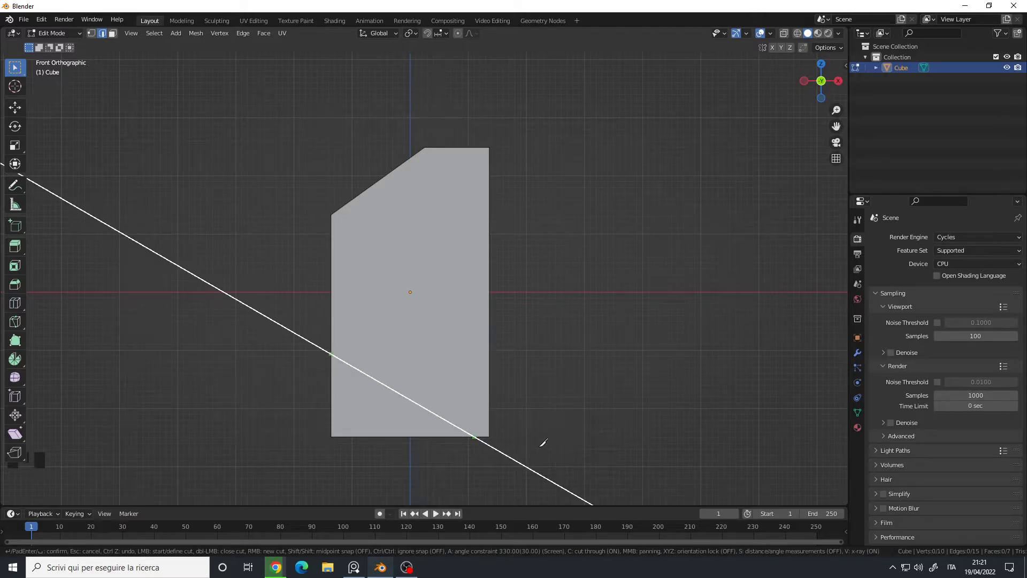
key(a)
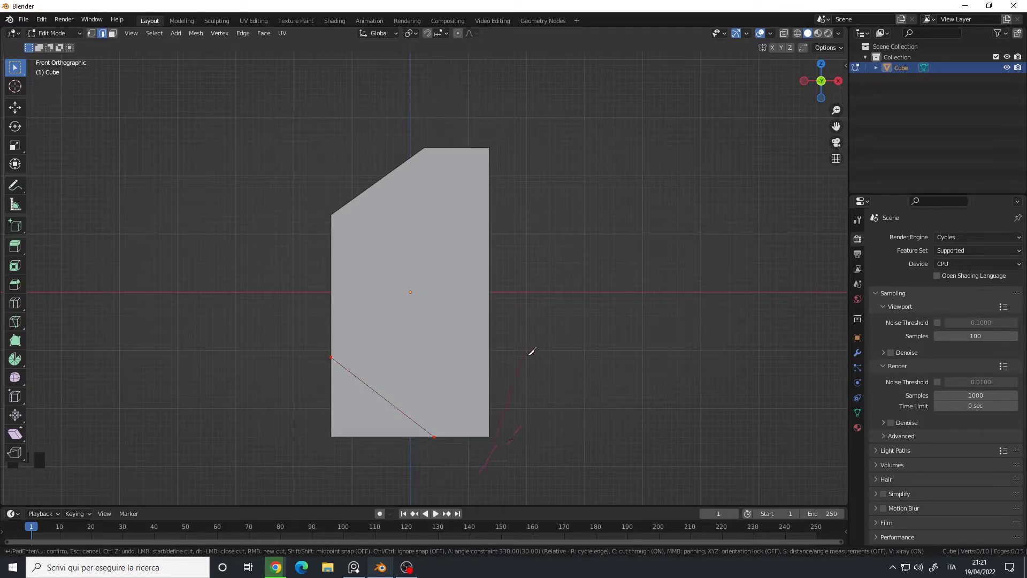
click(506, 225)
key(Return)
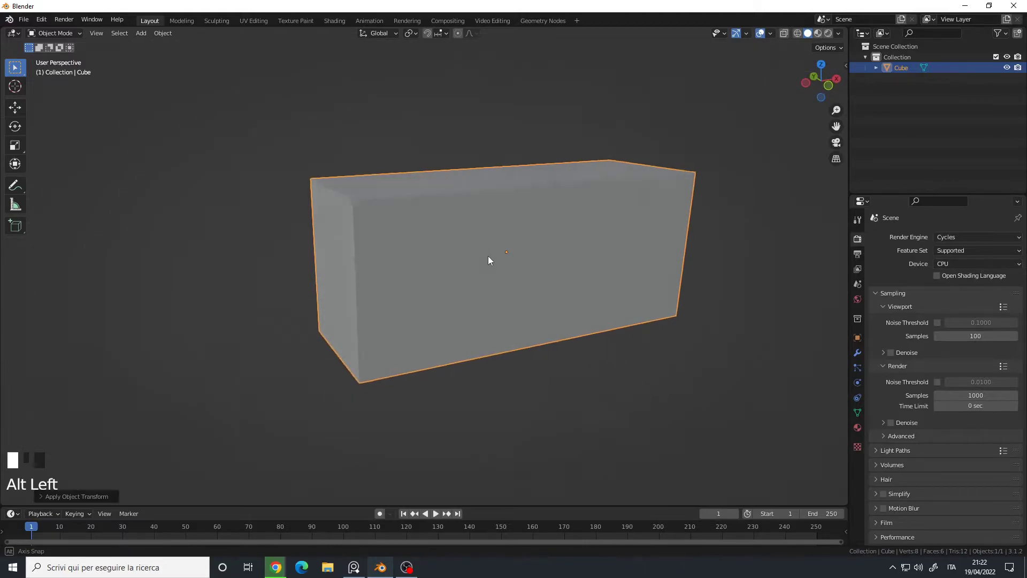
Step: Apply the box's rotation and scale and enter Edit Mode
alt+drag(488, 256, 472, 279)
scroll(484, 268, down, 2)
alt+middle_click(485, 268)
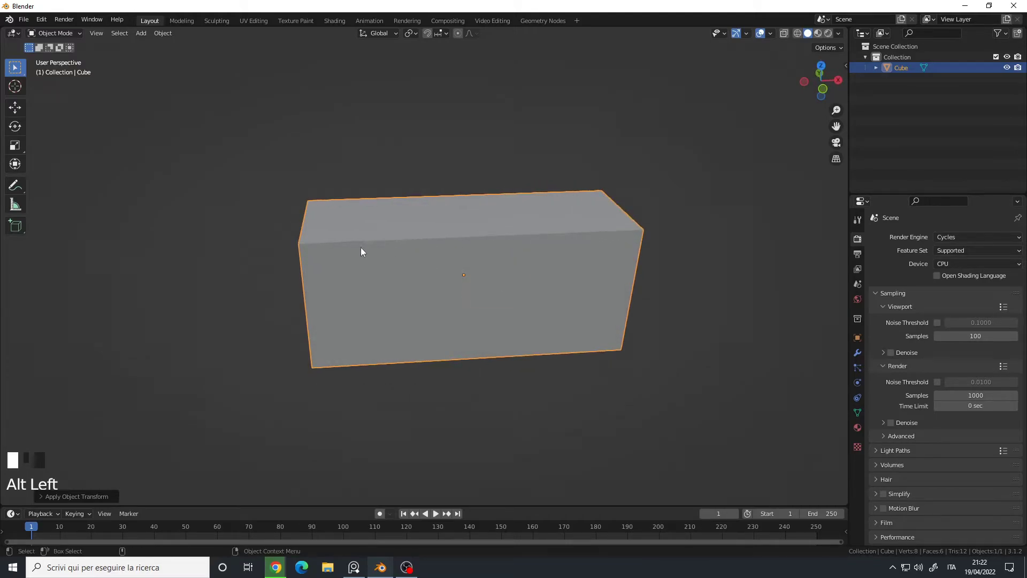
alt+drag(354, 275, 460, 238)
key(ctrl+a)
click(452, 271)
key(Tab)
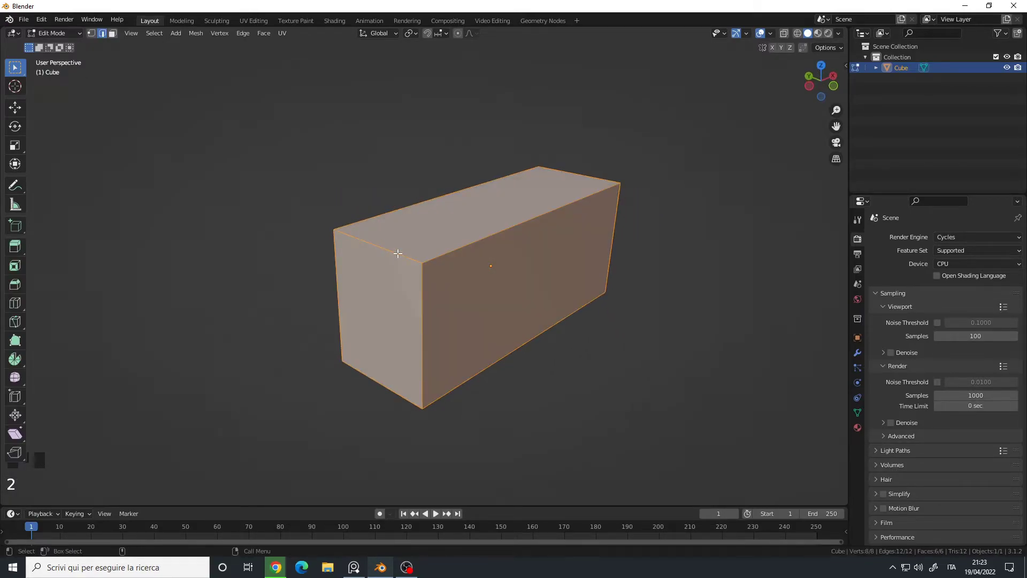
Step: Select two corner edges and bevel them
click(396, 249)
alt+drag(495, 275, 399, 241)
alt+middle_drag(399, 241, 339, 259)
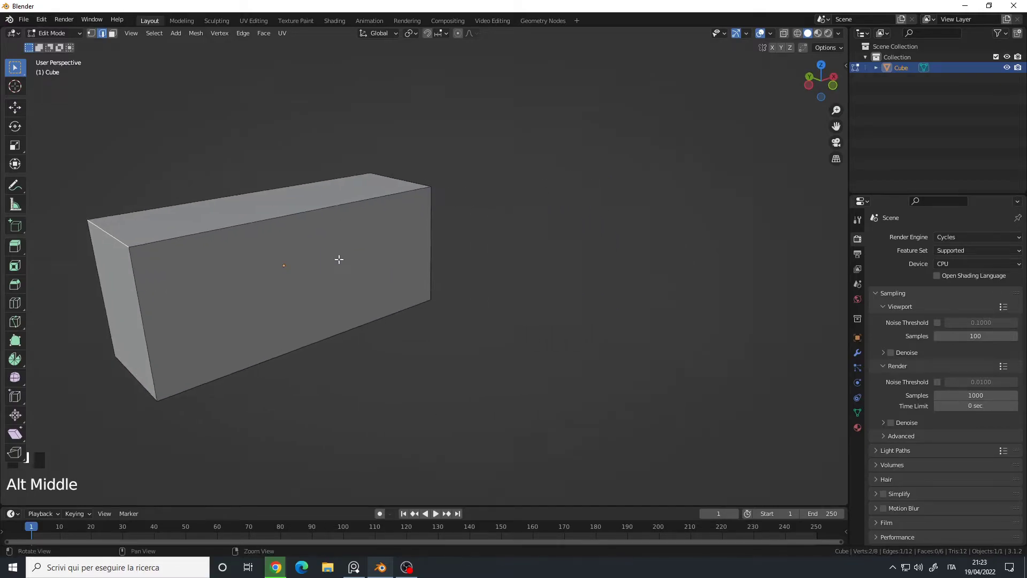
alt+drag(340, 259, 348, 231)
shift+click(502, 374)
scroll(502, 374, down, 3)
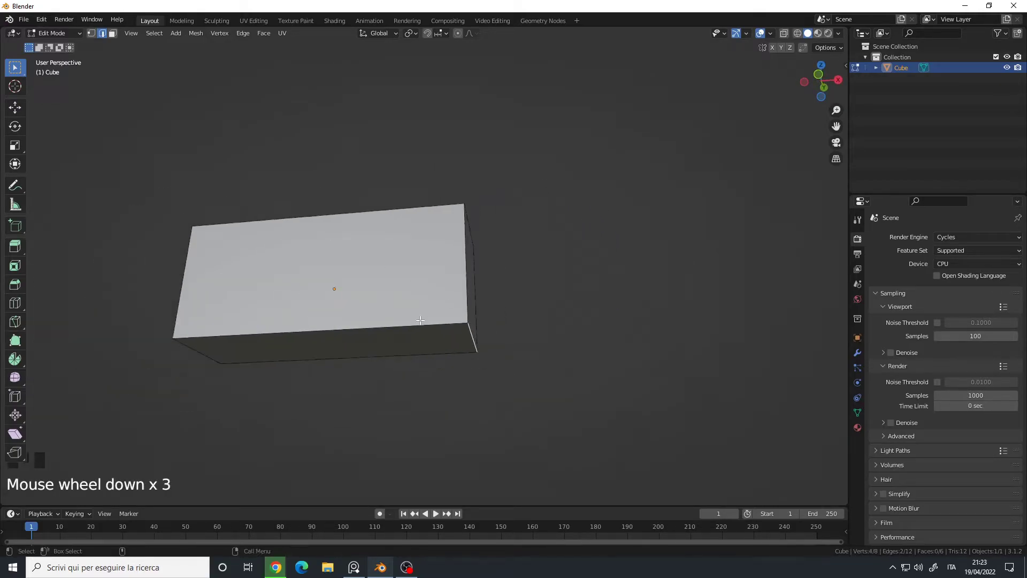
alt+drag(503, 374, 525, 268)
key(ctrl+b)
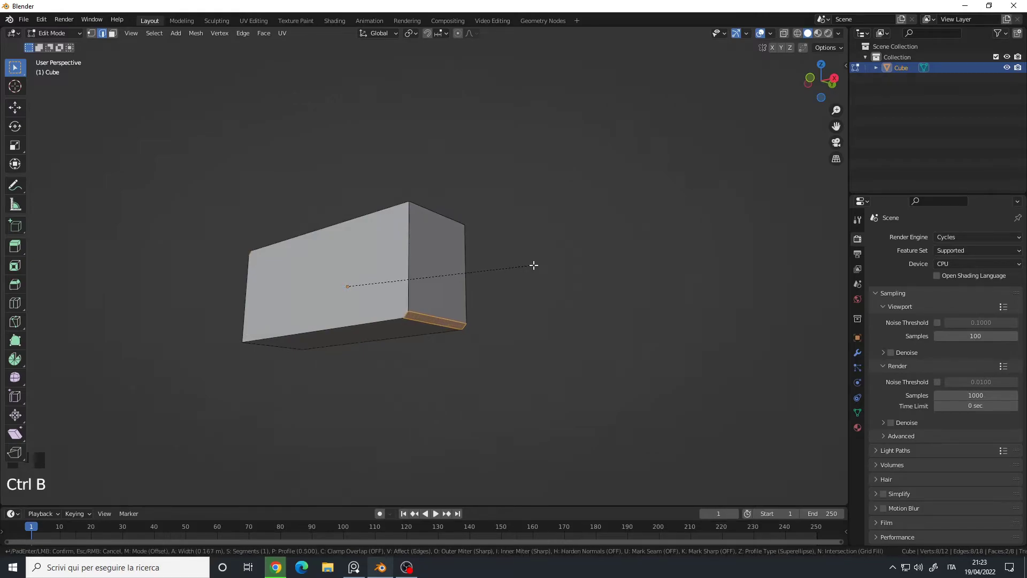
click(571, 249)
alt+drag(407, 289, 367, 301)
scroll(421, 286, up, 2)
Step: Bevel two more corner edges with 4 segments
click(459, 244)
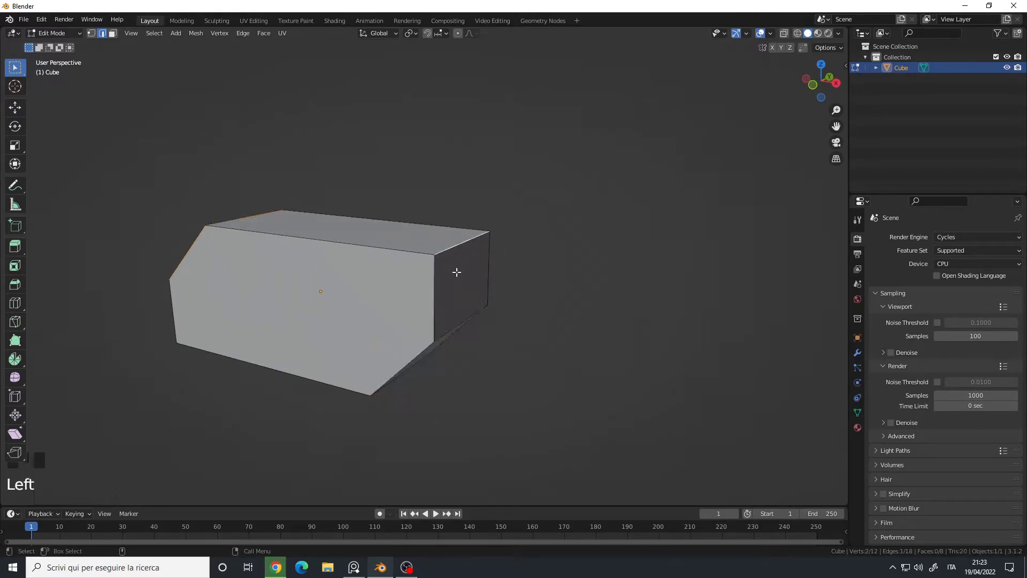
alt+drag(456, 273, 425, 64)
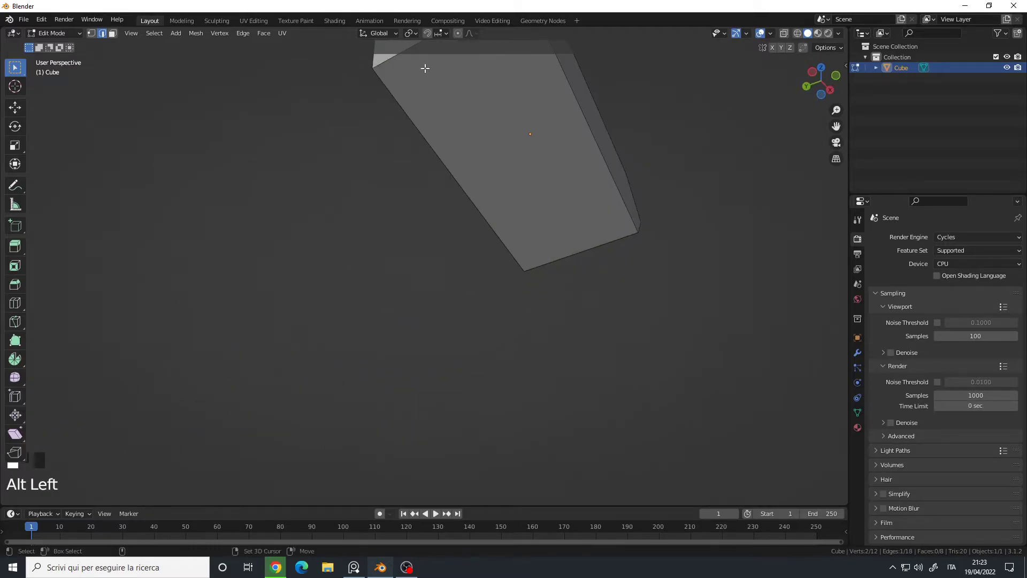
shift+click(387, 62)
alt+middle_click(408, 280)
alt+drag(408, 280, 422, 270)
key(ctrl+b)
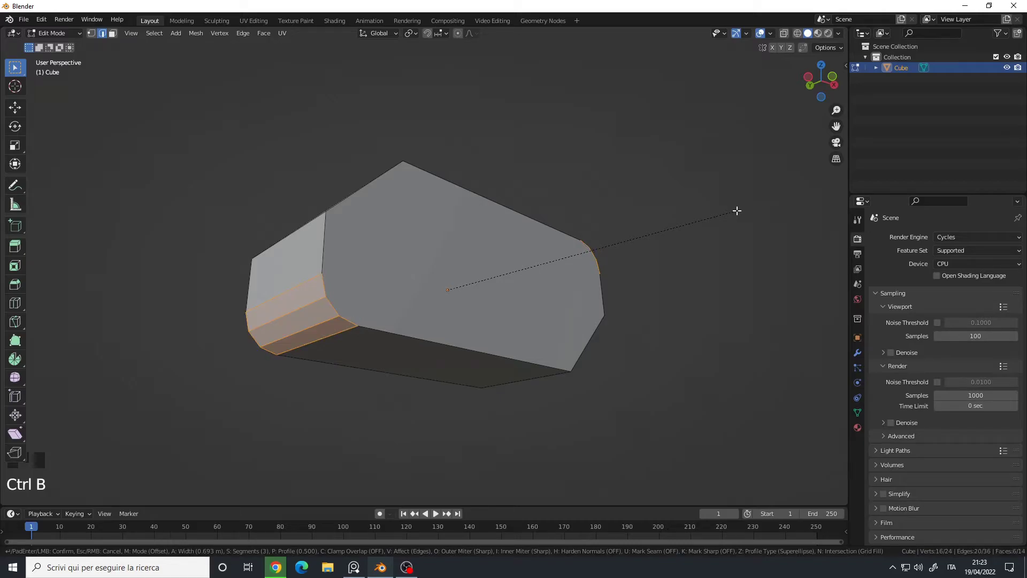
scroll(739, 210, up, 1)
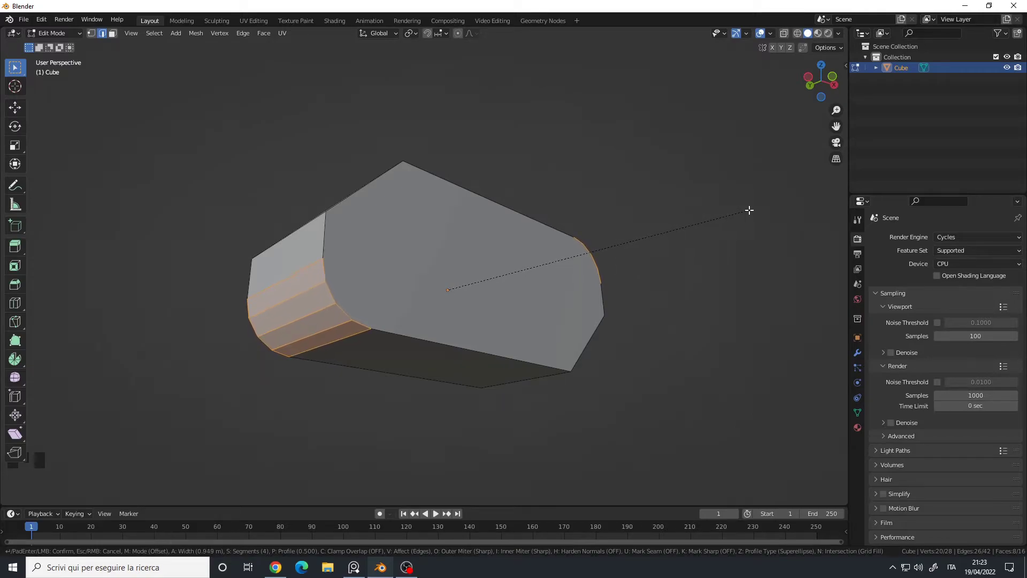
click(749, 210)
Step: Bevel one more corner edge and select the box's front face
alt+drag(674, 236, 298, 229)
shift+click(287, 238)
key(ctrl+b)
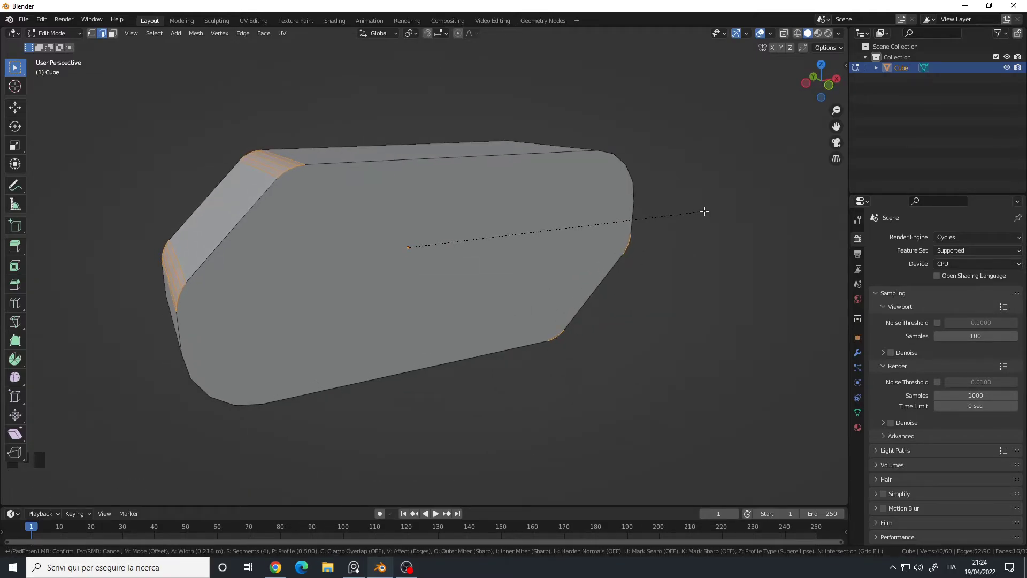
alt+drag(704, 211, 681, 182)
scroll(444, 268, down, 2)
shift+click(456, 273)
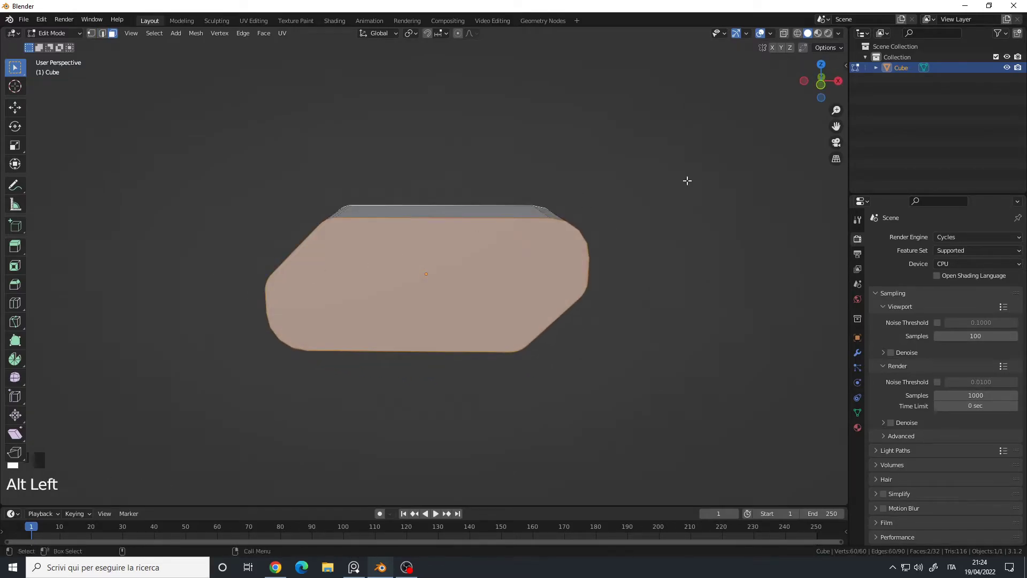
Step: Inset the front face by about 0.28 m, then view it from the front with nothing selected
key(i)
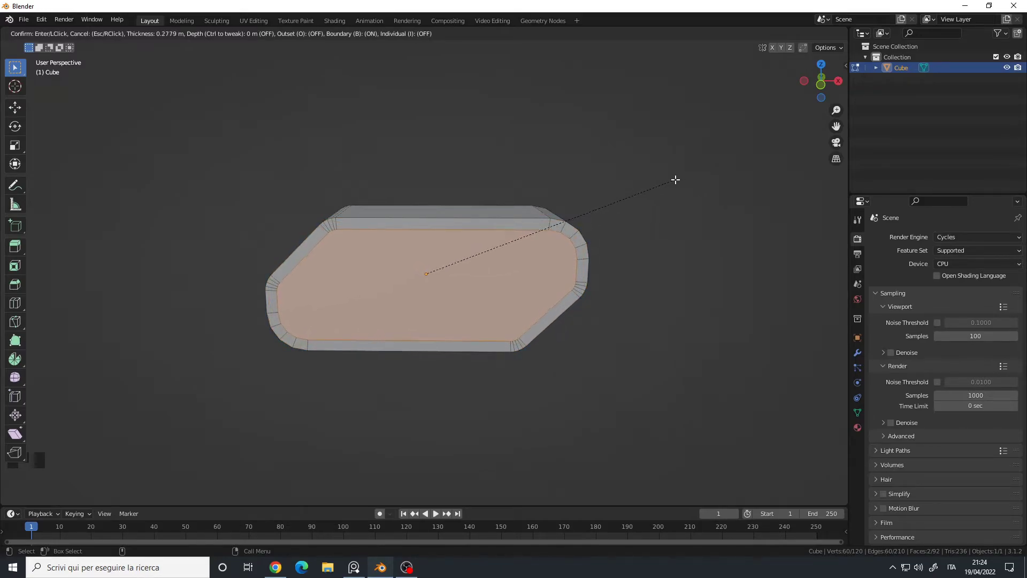
click(675, 180)
alt+drag(356, 296, 388, 287)
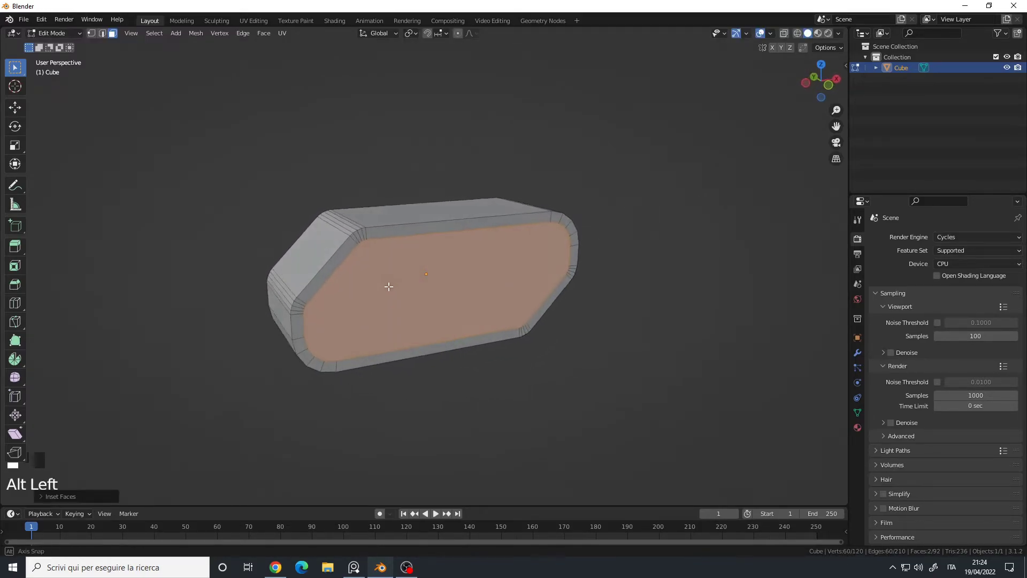
key(KP_1)
key(alt+a)
shift+middle_drag(401, 278, 366, 277)
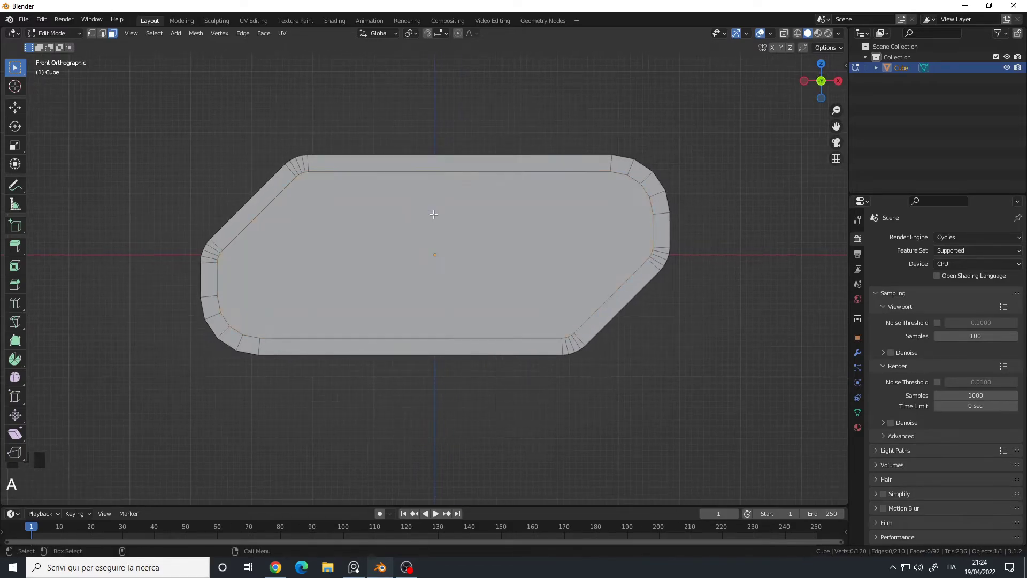
Step: Cut four slanted through-lines across the front face from top to bottom and commit them
key(k)
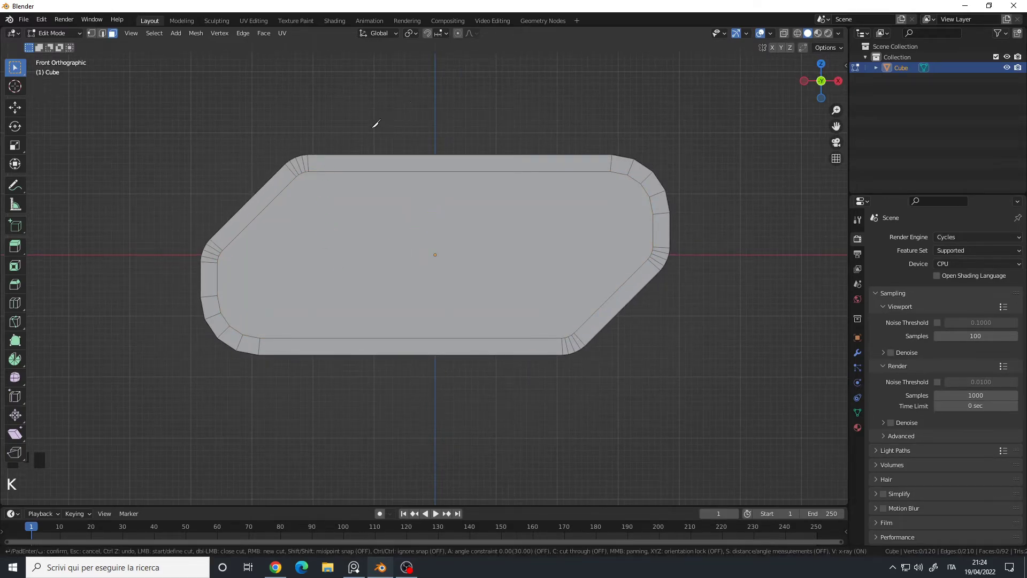
key(c)
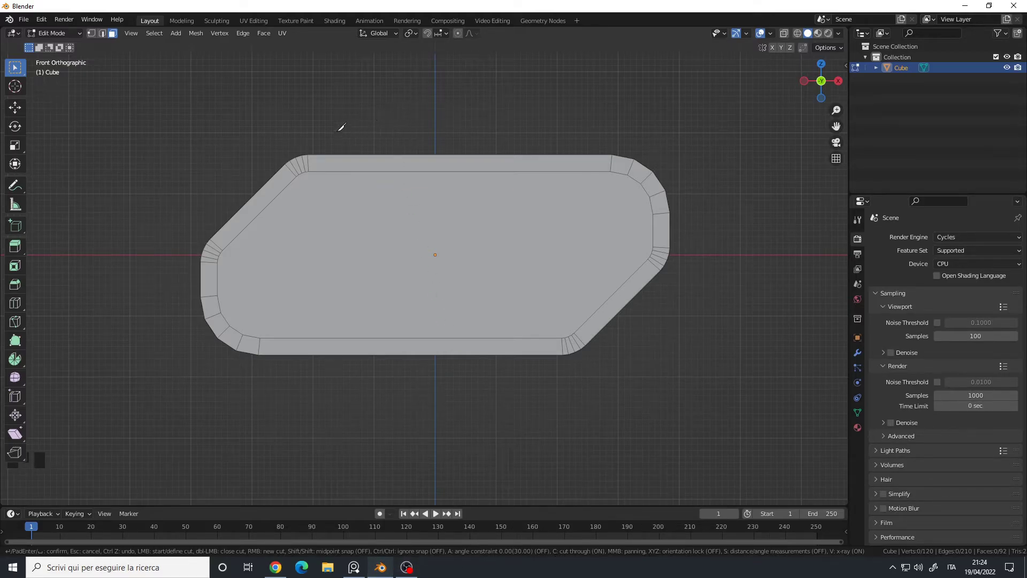
click(370, 129)
click(266, 434)
click(374, 369)
click(450, 119)
click(476, 128)
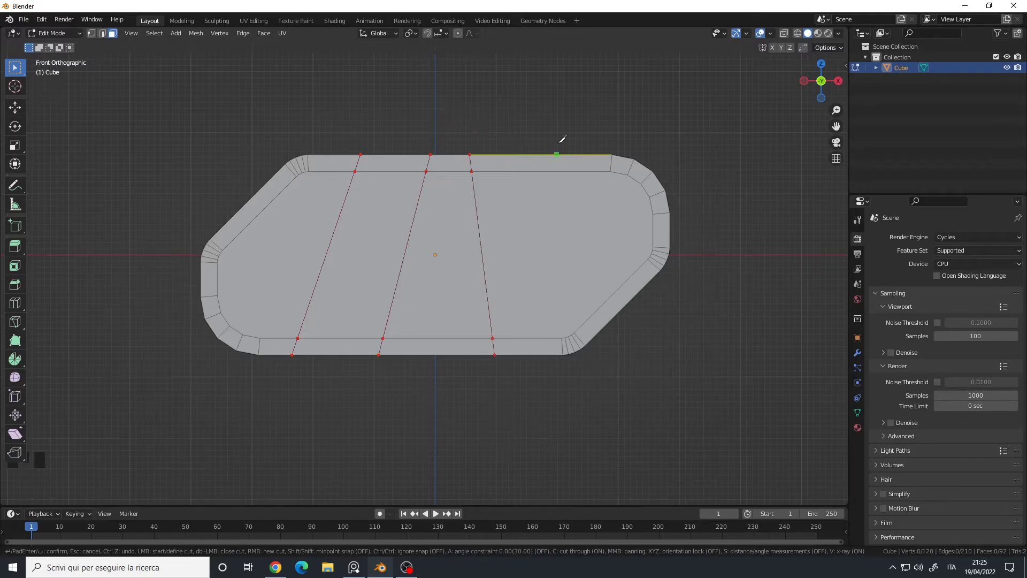
click(588, 129)
key(Return)
Step: In edge select mode, select the four angled cut loops across the box's face
key(2)
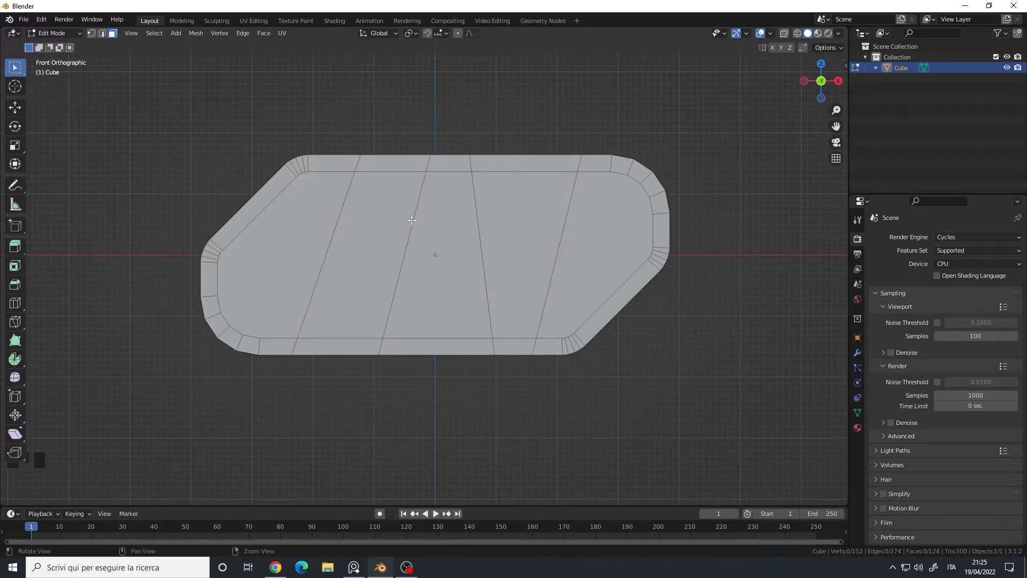
alt+drag(408, 222, 353, 211)
double_click(341, 207)
double_click(341, 207)
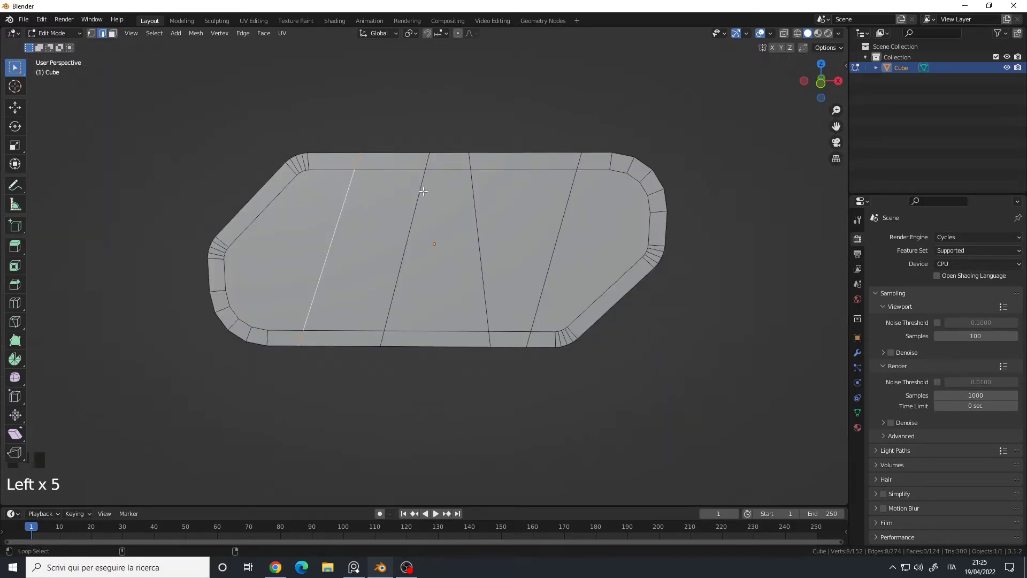
alt+shift+click(415, 206)
alt+shift+click(474, 193)
alt+shift+click(569, 205)
alt+drag(569, 205, 711, 184)
Step: Bevel the selected loops with Ctrl+B into 1-segment strips about 0.135 m wide
key(ctrl+b)
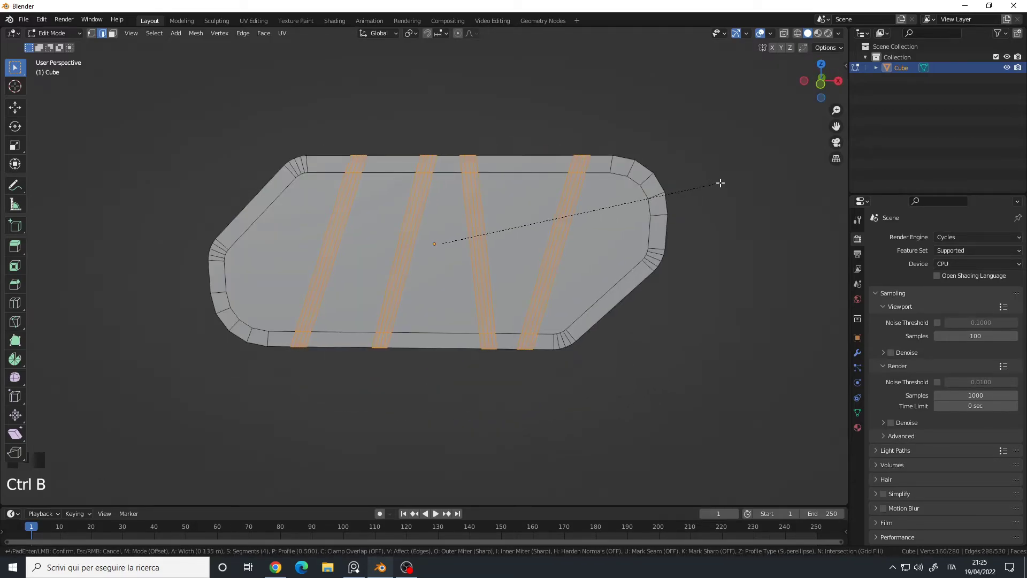
scroll(720, 183, down, 3)
click(719, 182)
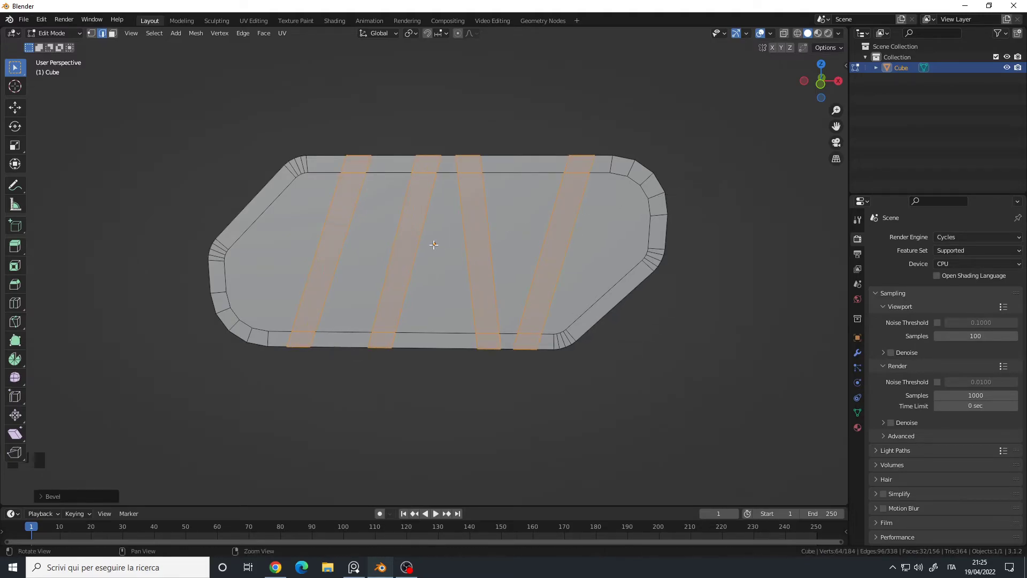
alt+drag(434, 244, 197, 282)
key(alt+a)
key(3)
Step: Bridge the two matching leftmost panels, front and back, into a through-opening
click(314, 259)
shift+click(197, 281)
scroll(361, 255, down, 3)
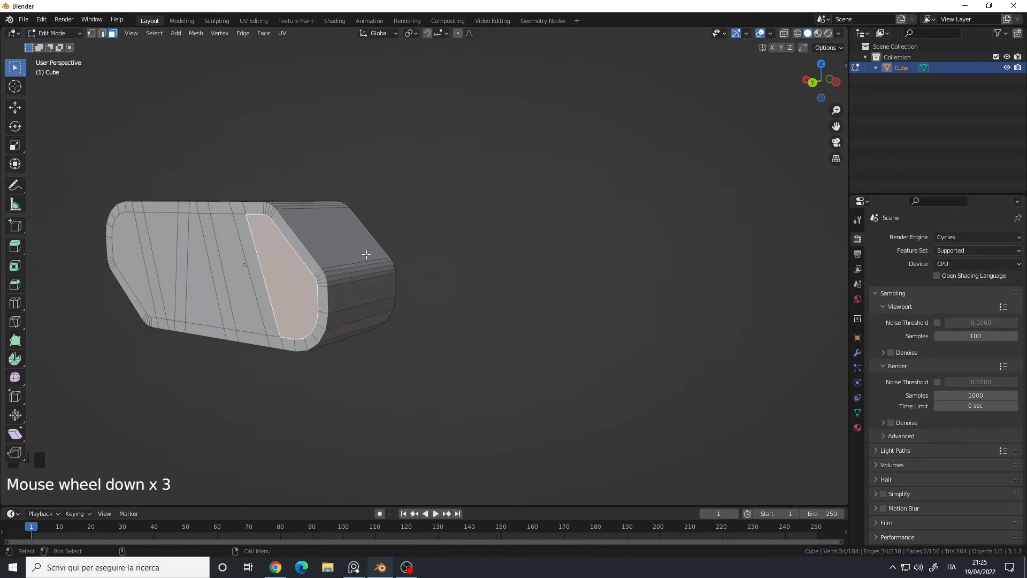
alt+drag(361, 255, 238, 241)
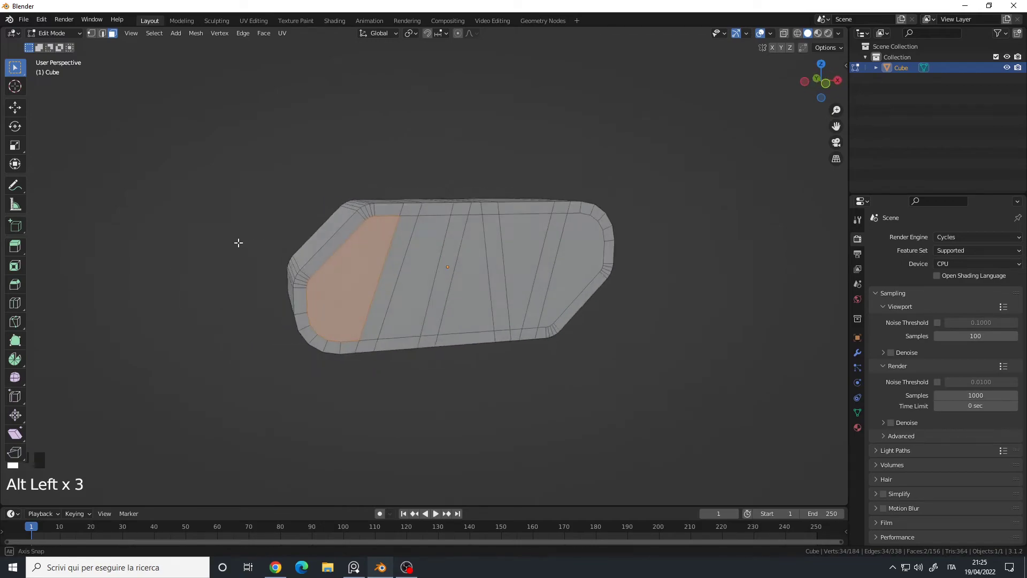
right_click(369, 243)
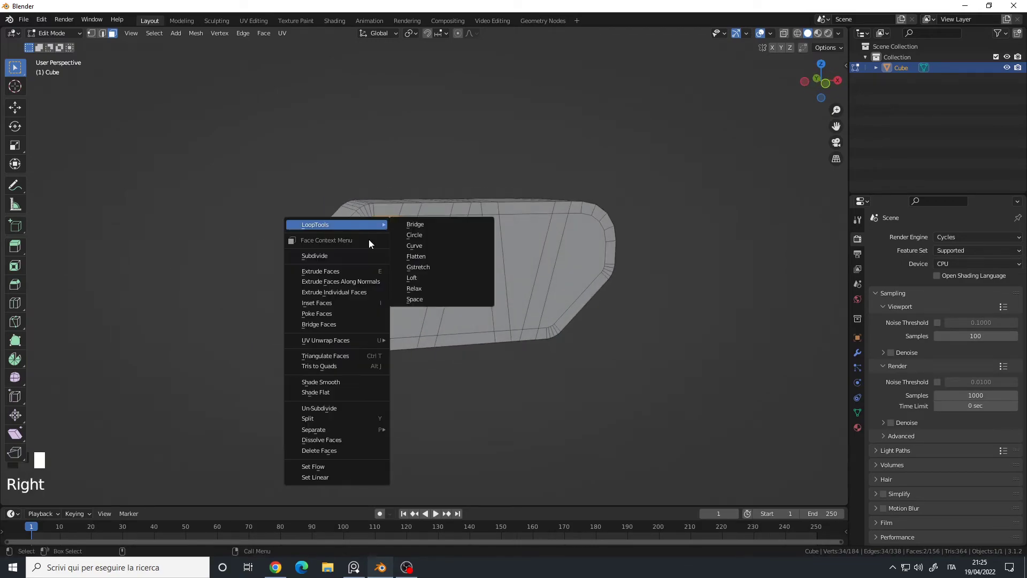
click(337, 325)
alt+drag(388, 297, 393, 298)
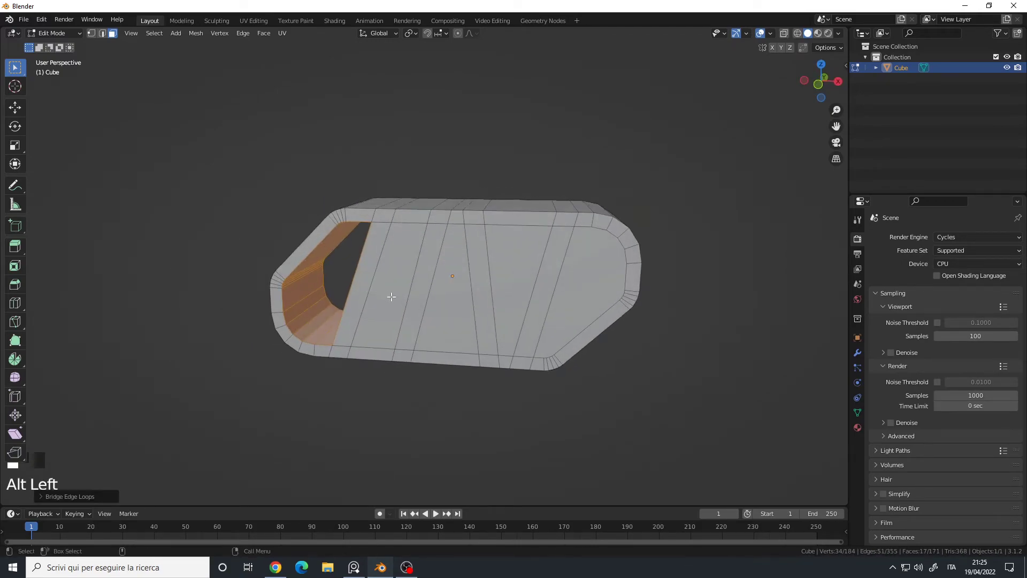
Step: From the front in wireframe view, bridge the next panel between two strips
key(KP_1)
key(z)
click(289, 272)
alt+middle_click(355, 259)
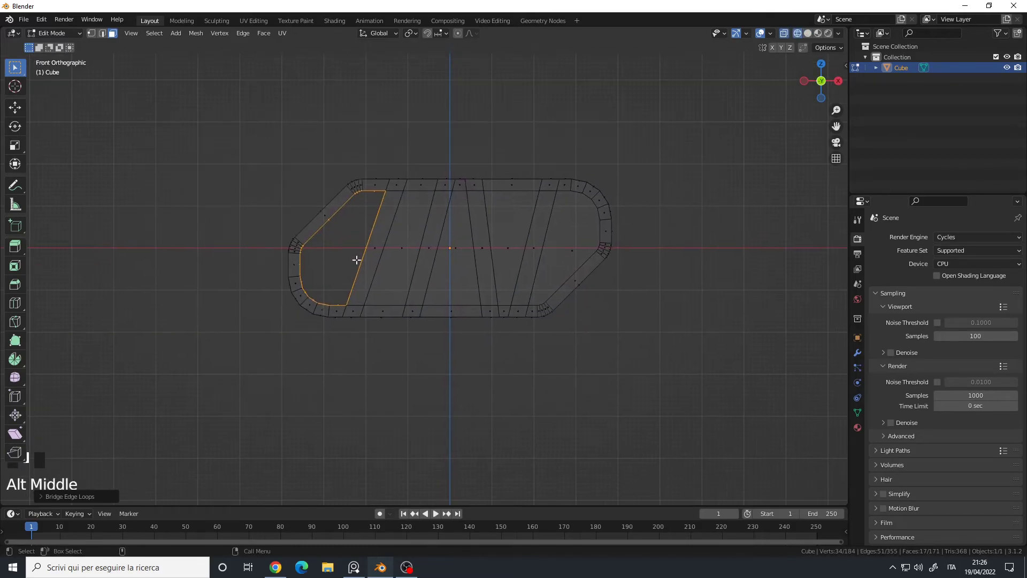
scroll(406, 238, up, 4)
click(406, 161)
right_click(404, 162)
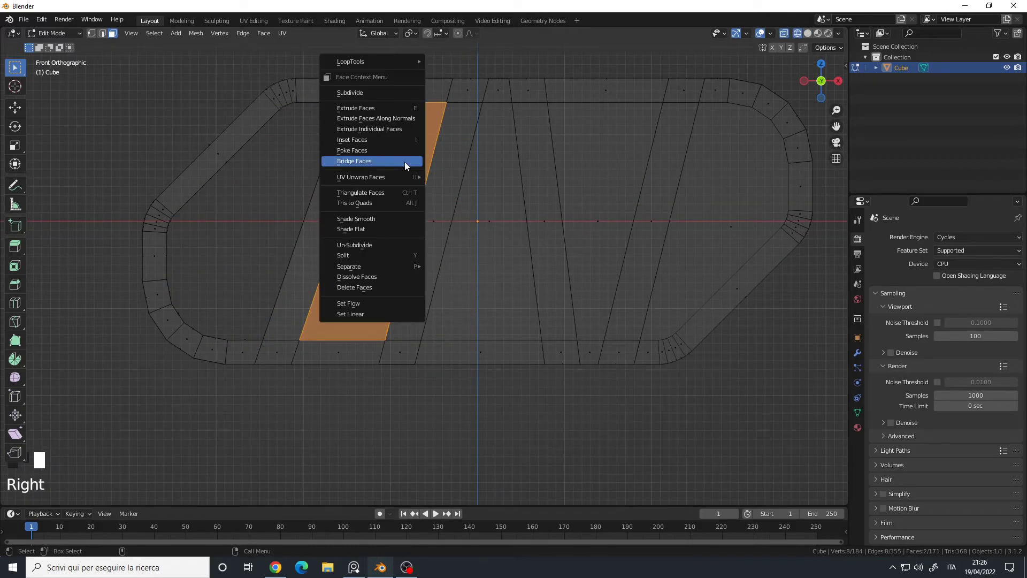
click(401, 161)
Step: Open the central, next-right and right-end panels with Shift+R, then return to solid shading
click(492, 225)
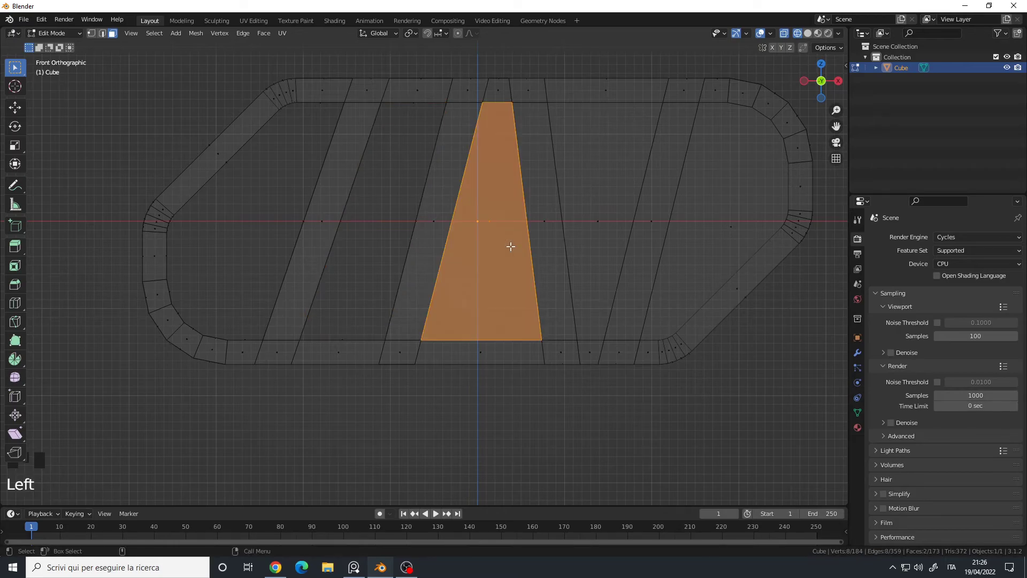
key(shift+r)
click(610, 239)
key(shift+r)
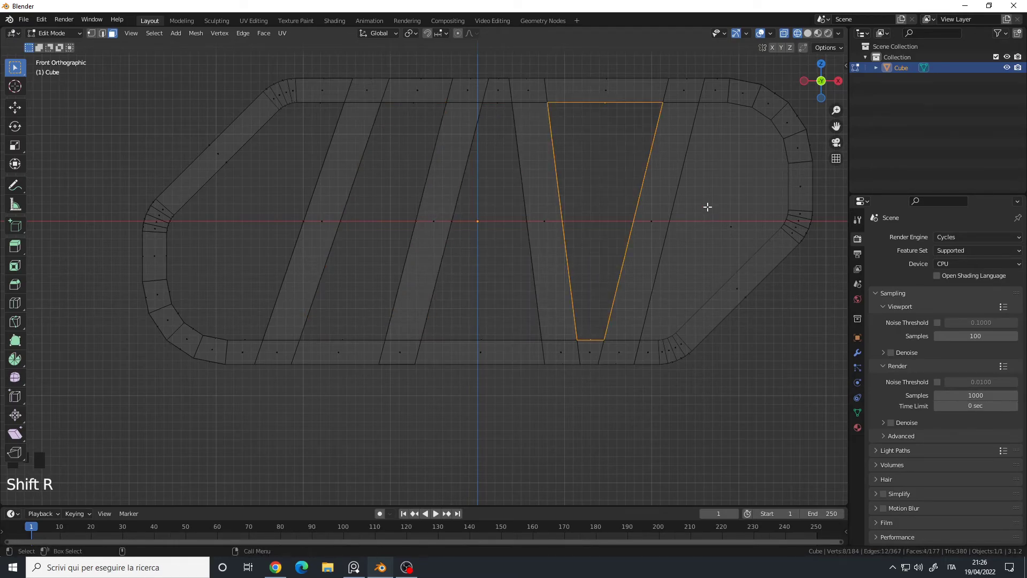
click(744, 245)
key(shift+r)
alt+drag(476, 213, 478, 239)
key(z)
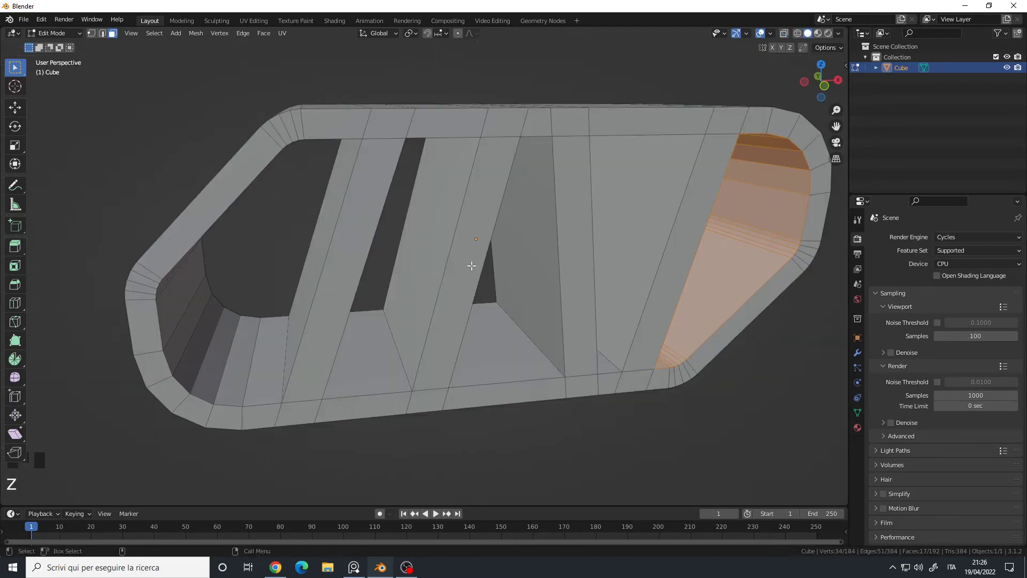
scroll(469, 266, down, 2)
key(a)
alt+drag(434, 271, 360, 262)
Step: Add a Ctrl+R edge loop around the left opening, slid toward its rim
scroll(415, 266, up, 3)
alt+middle_click(397, 266)
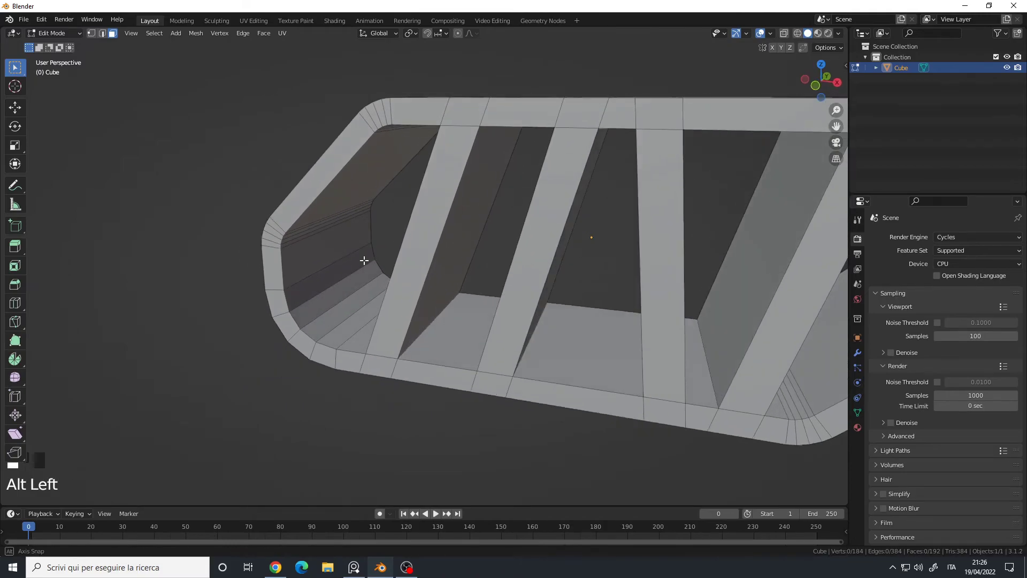
alt+drag(369, 208, 331, 225)
key(ctrl+r)
click(321, 230)
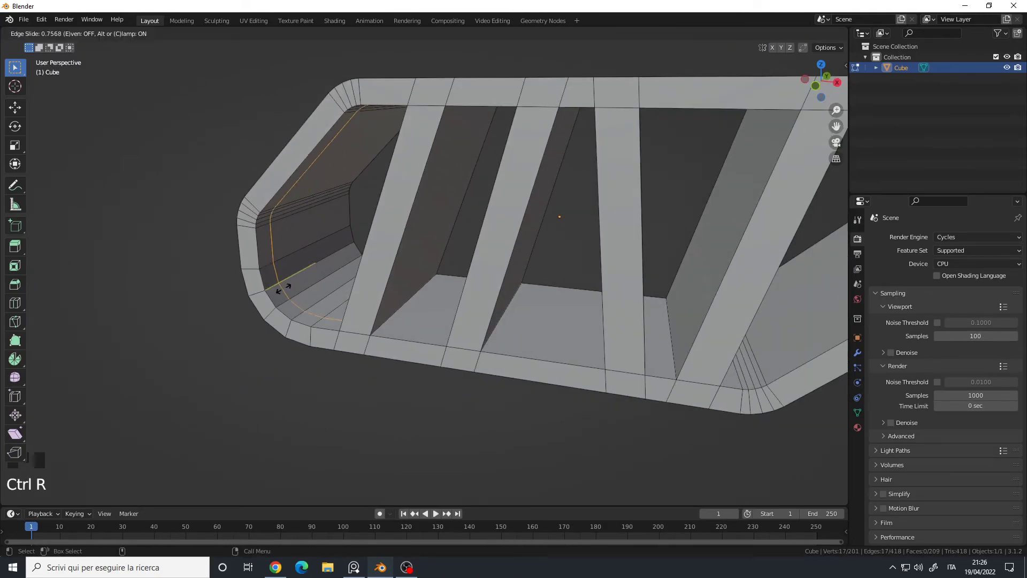
click(305, 270)
Step: Add a second supporting edge loop beside the opening rim
key(ctrl+r)
click(343, 243)
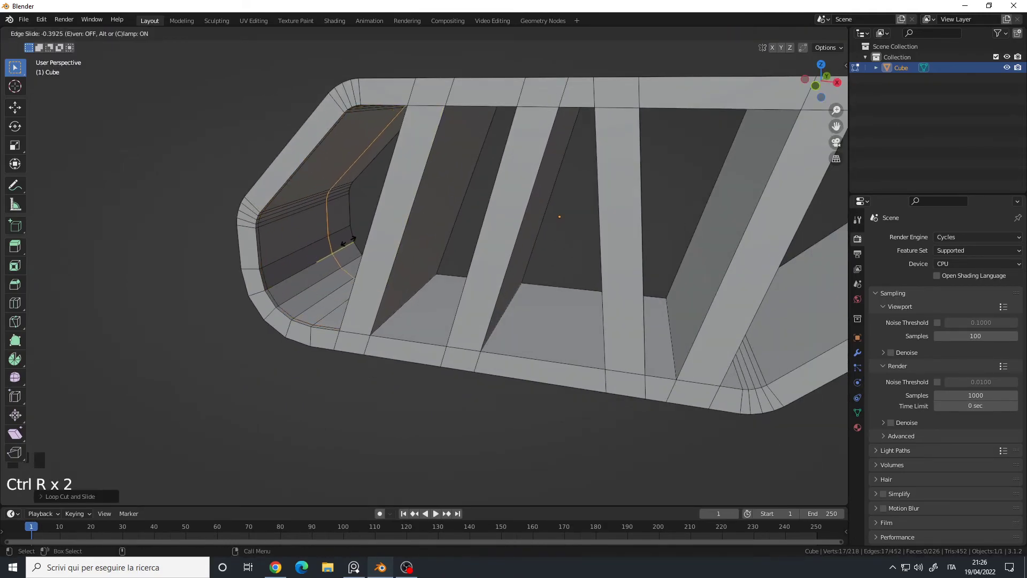
click(368, 230)
alt+drag(368, 230, 340, 214)
alt+middle_click(374, 204)
scroll(351, 244, up, 3)
alt+middle_click(435, 247)
scroll(420, 252, down, 4)
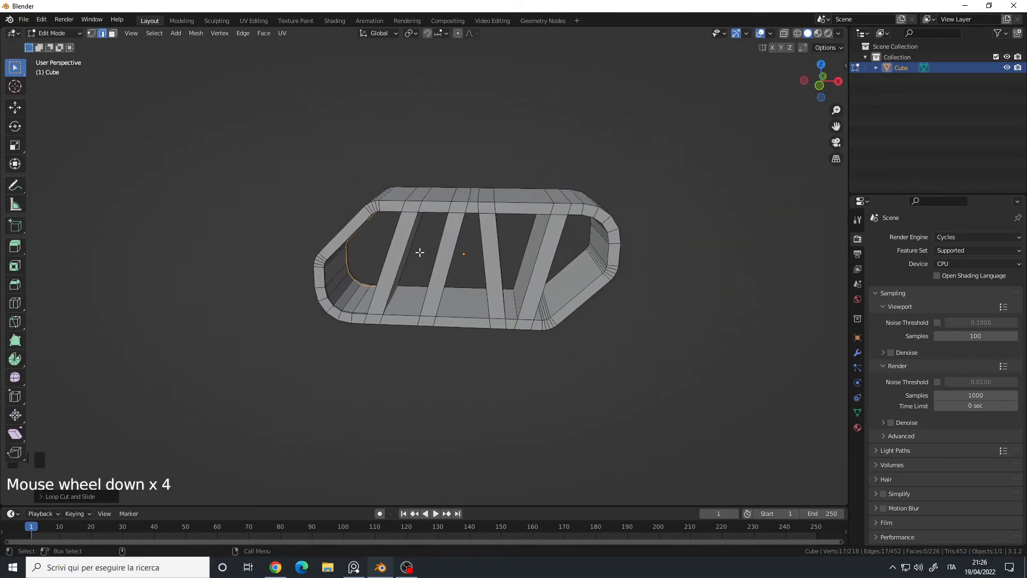
alt+drag(419, 252, 403, 248)
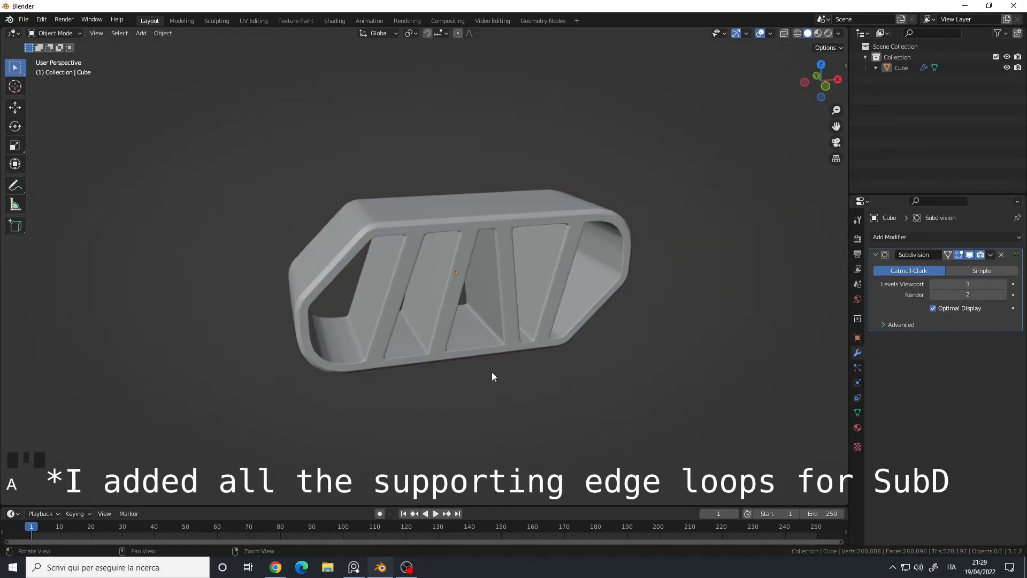
mouse_move(493, 372)
alt+mouse_down()
mouse_move(440, 363)
mouse_move(489, 370)
alt+mouse_up()
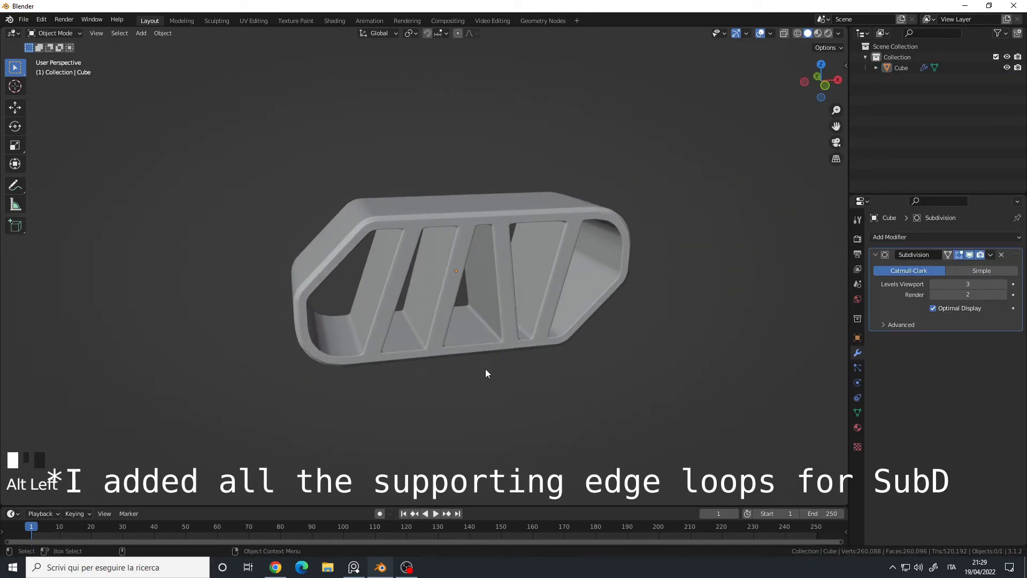